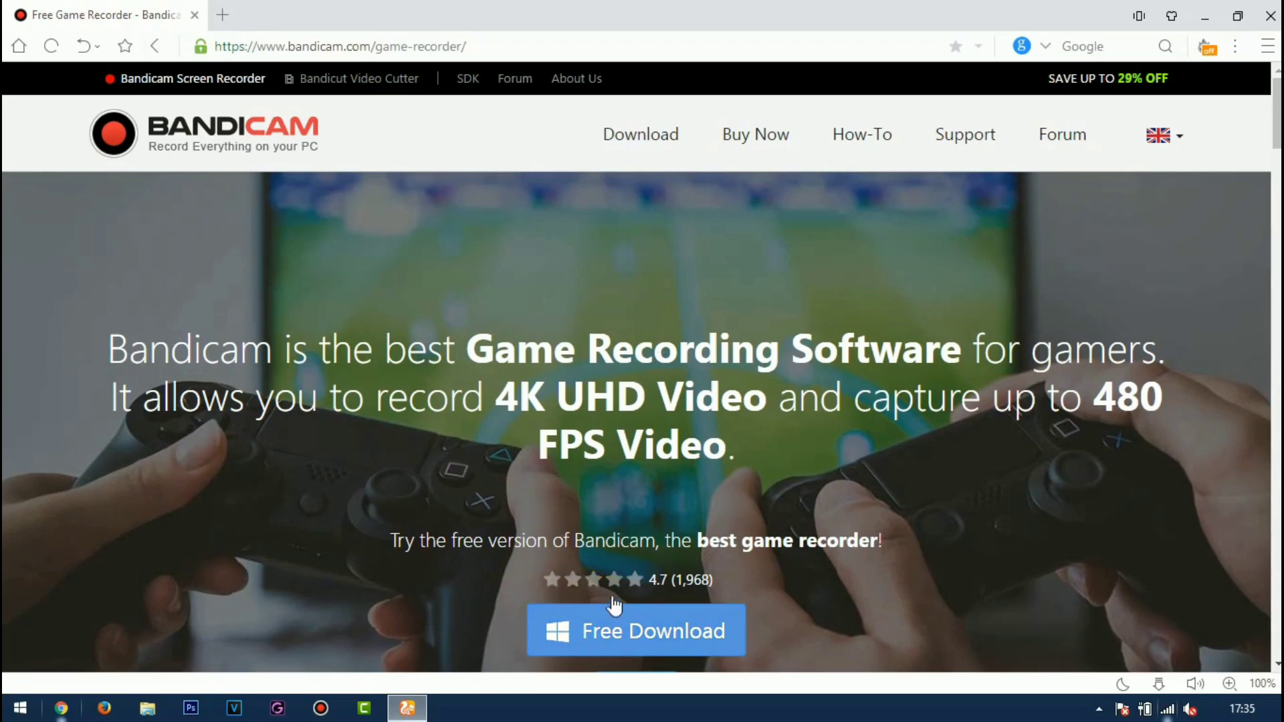
Download the free Bandicam installer bdcamsetup.exe to the desktop.
left_click(646, 631)
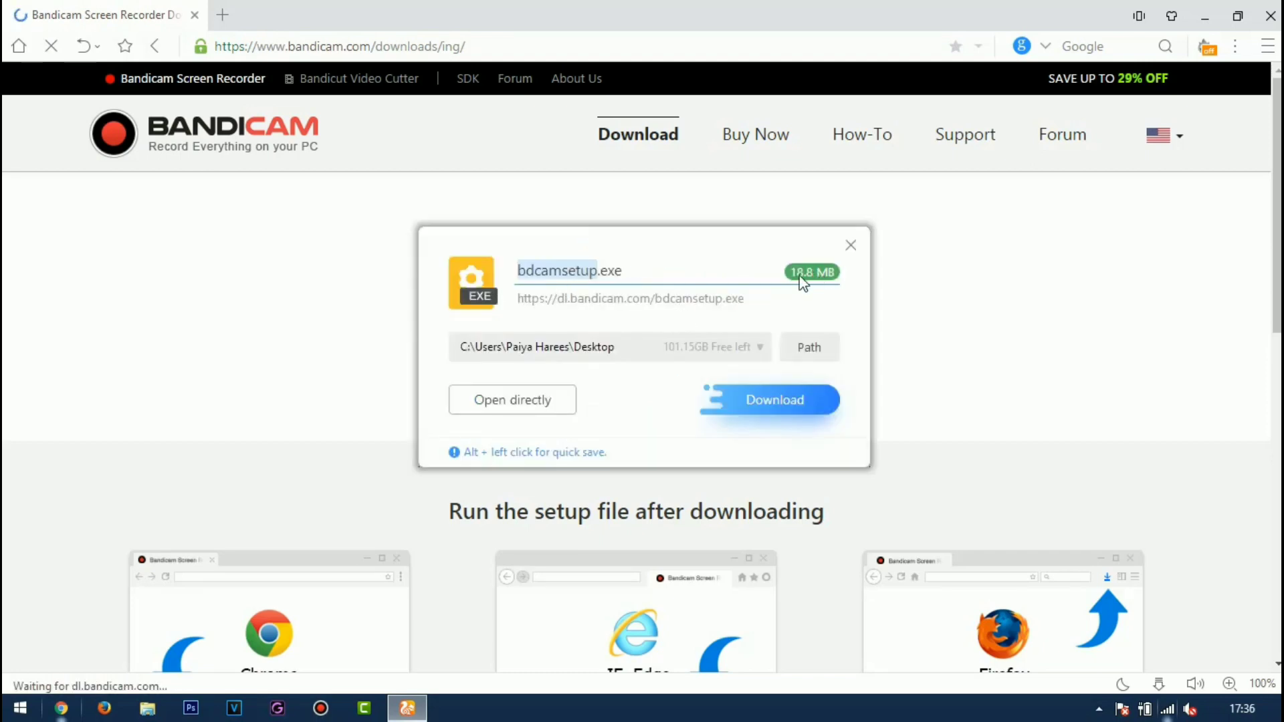
left_click(789, 414)
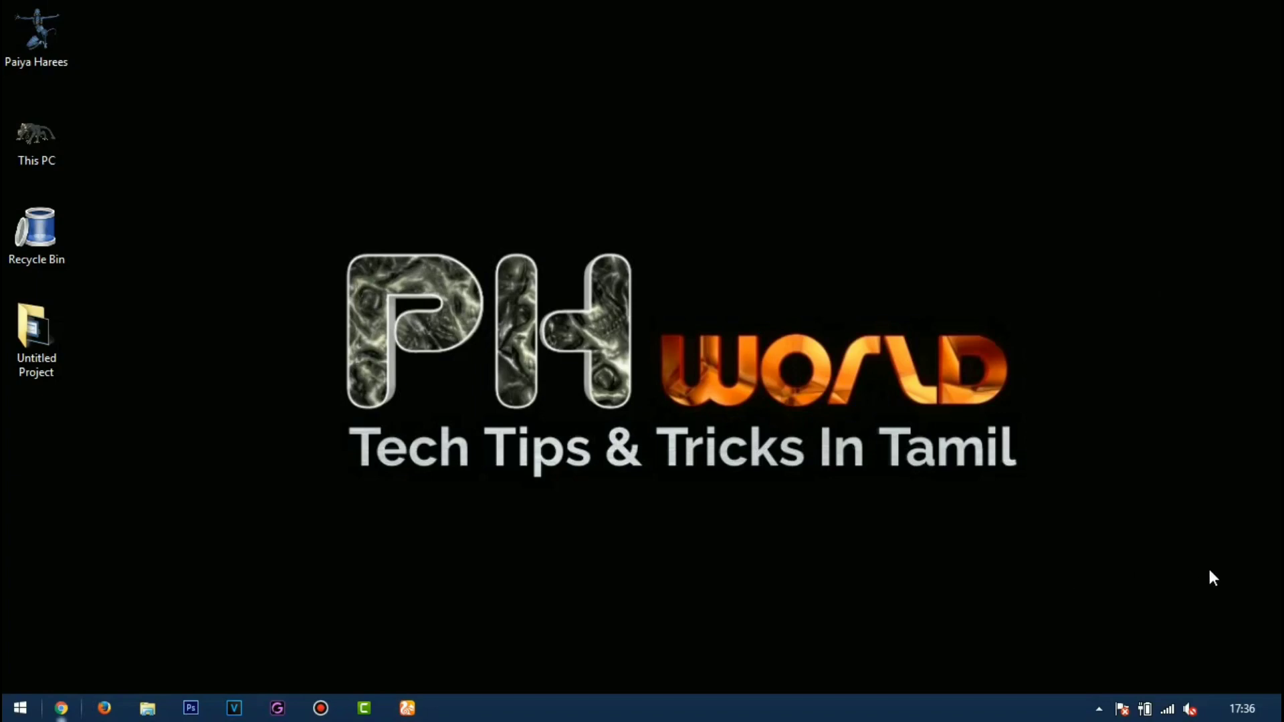
left_click_drag(1209, 568, 255, 161)
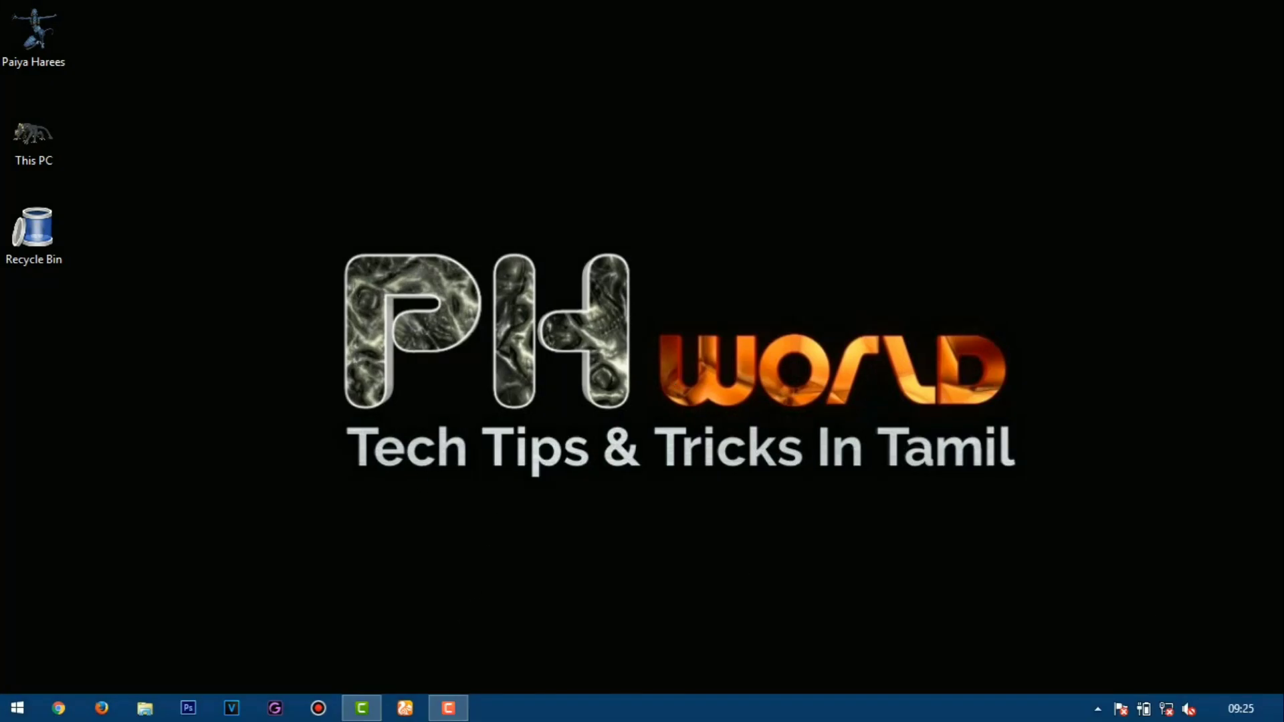
Launch Bandicam and try its rectangle-area screen recording and game recording modes.
left_click(314, 709)
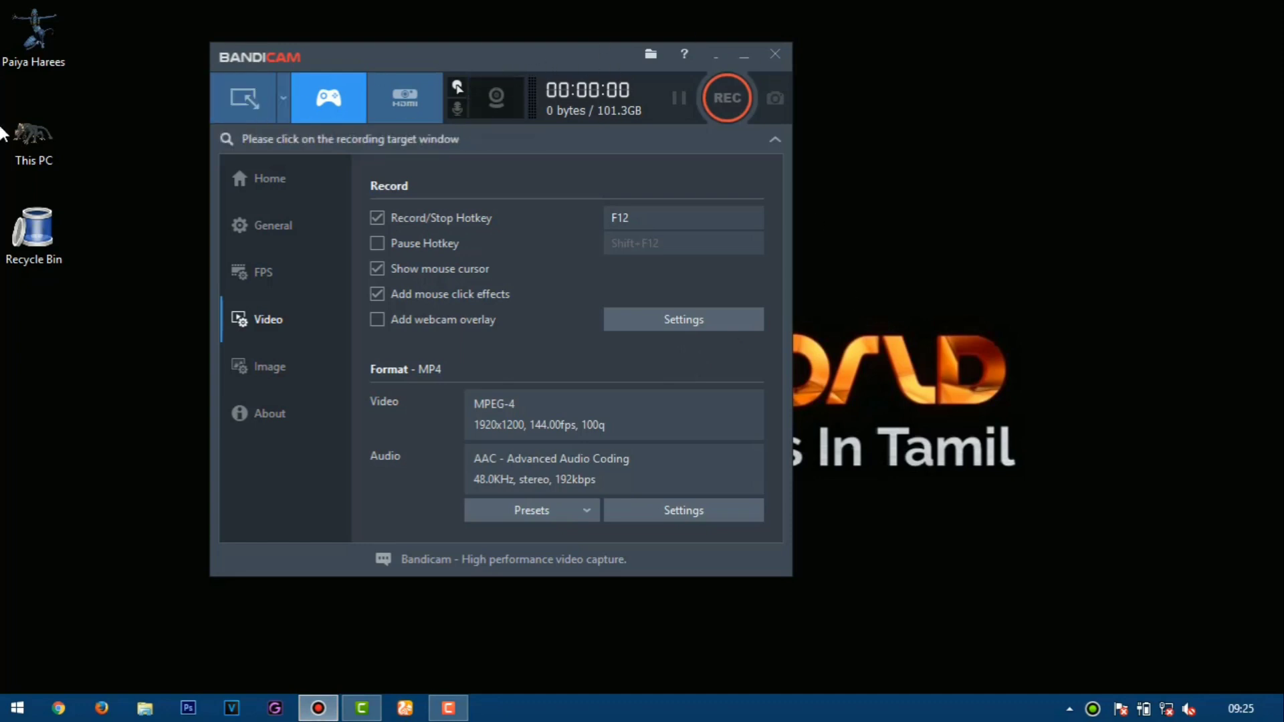
left_click(258, 105)
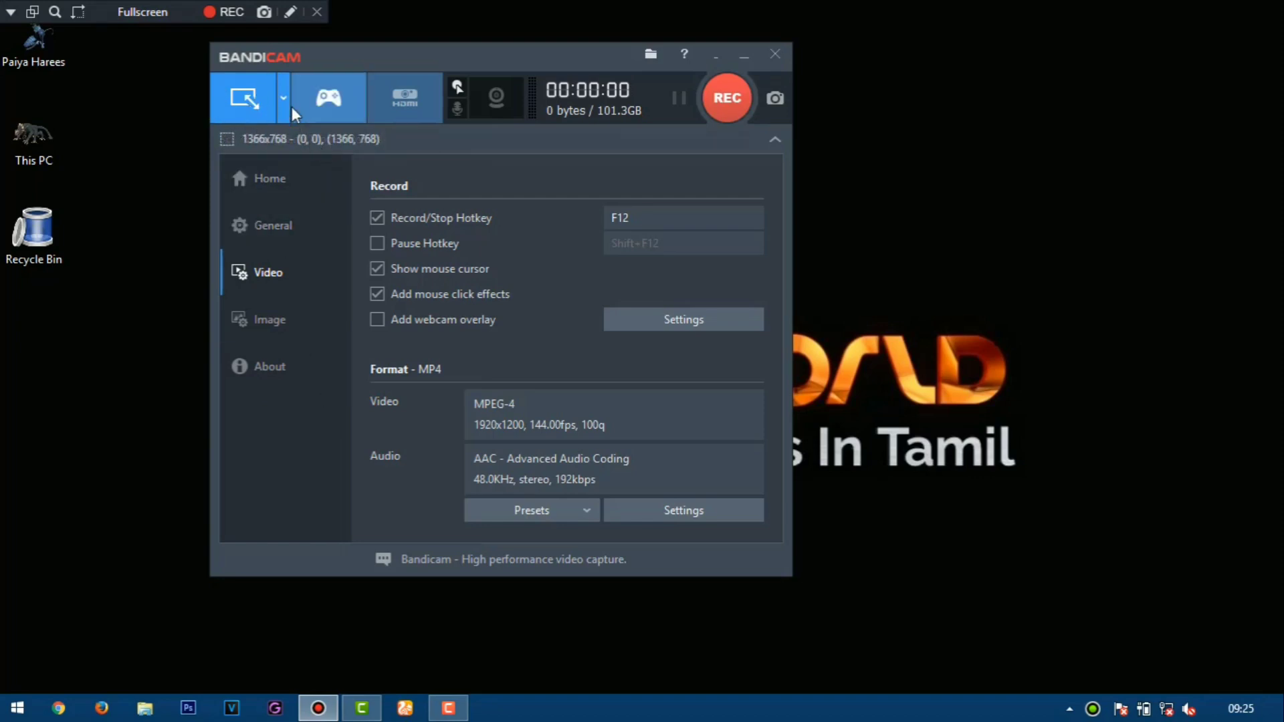
left_click(331, 99)
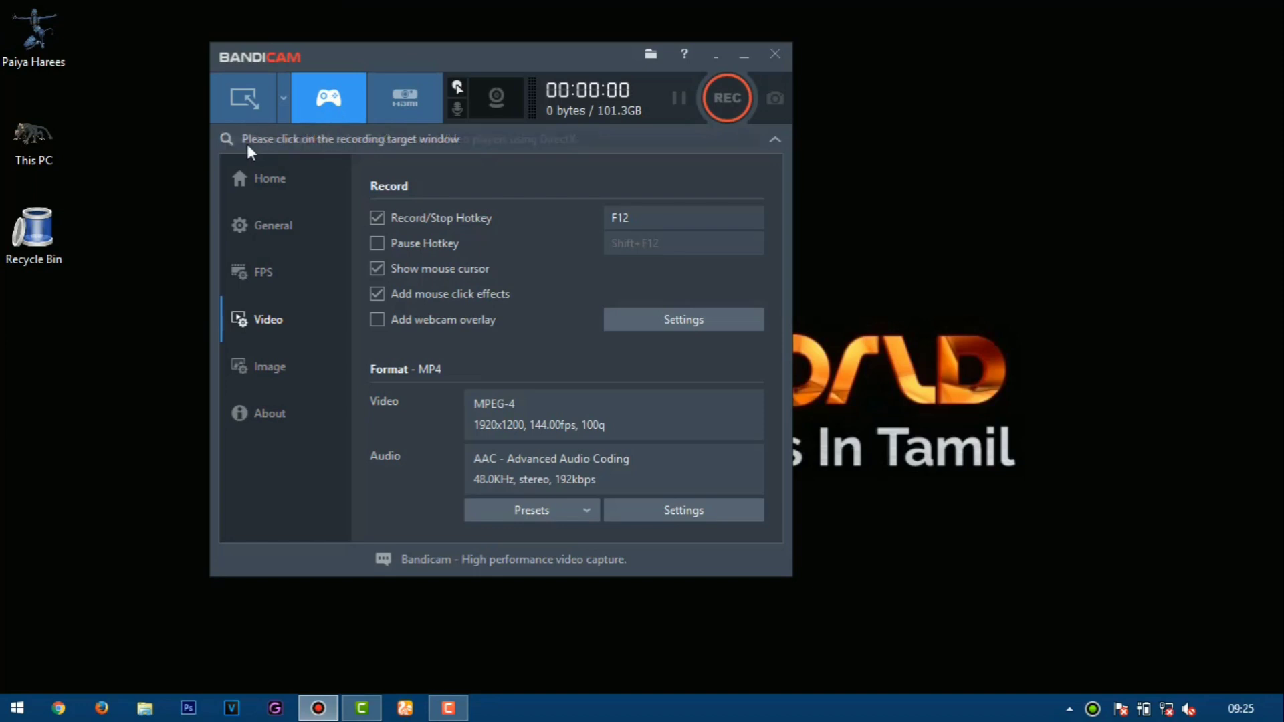
Try the device recording mode, dismiss the device selection and close its capture window.
left_click(404, 97)
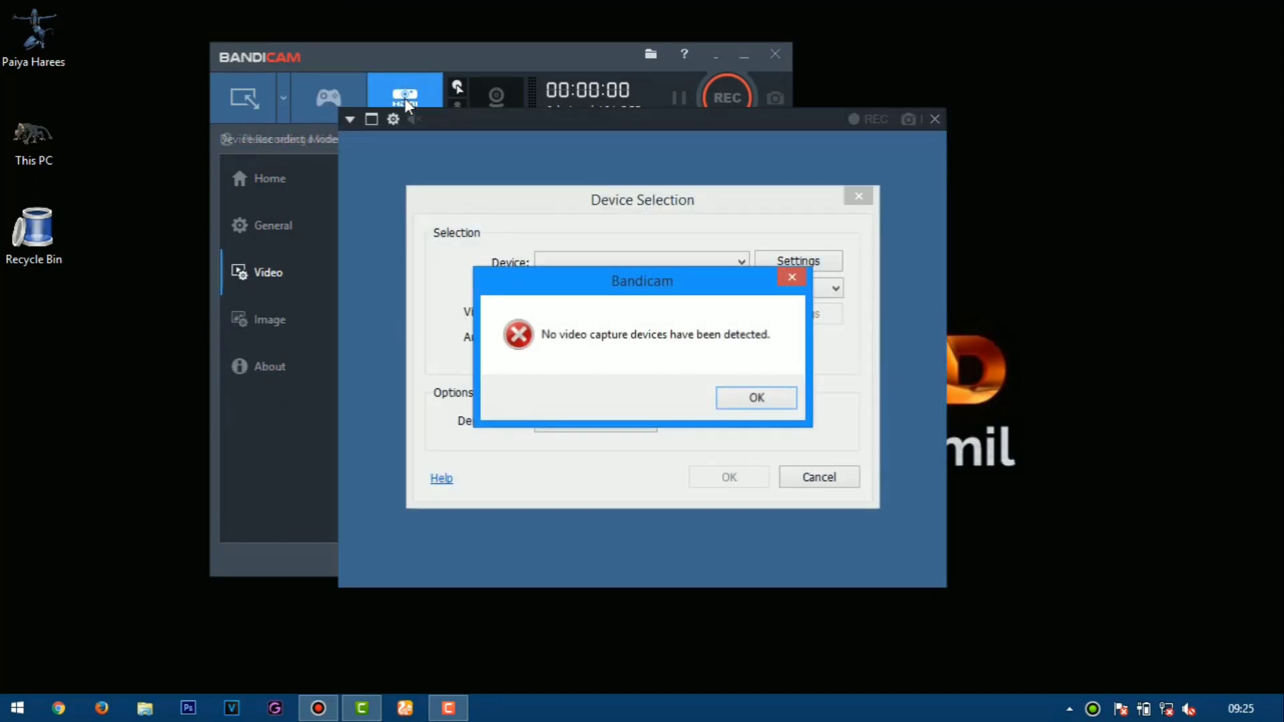
left_click(752, 398)
left_click(858, 196)
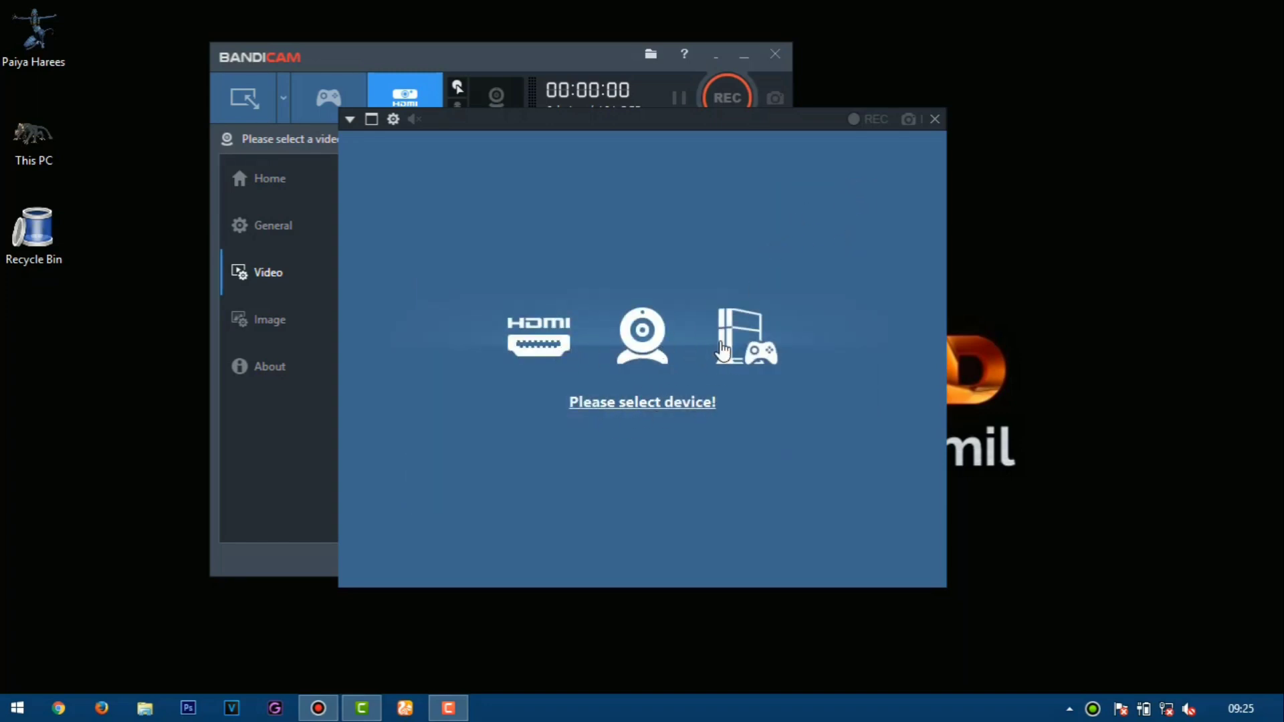
left_click(934, 119)
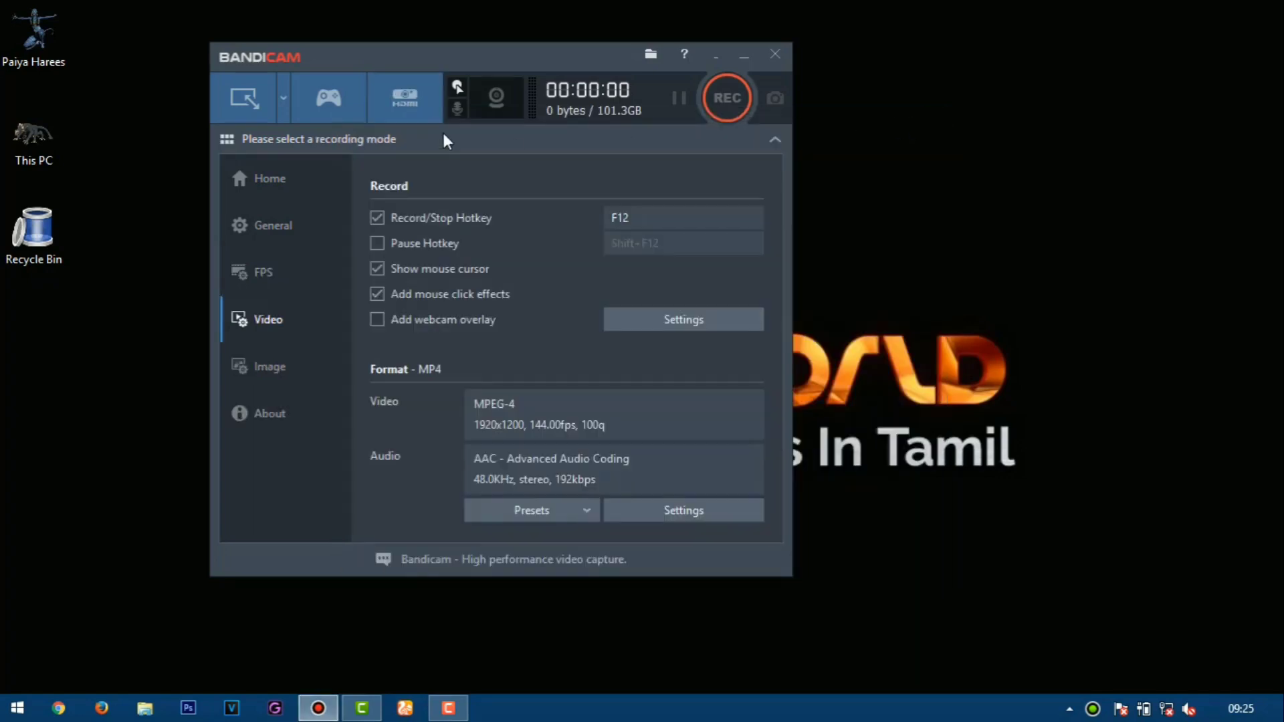
Open the recording settings and review the mouse effects, webcam overlay and sound options.
left_click(461, 91)
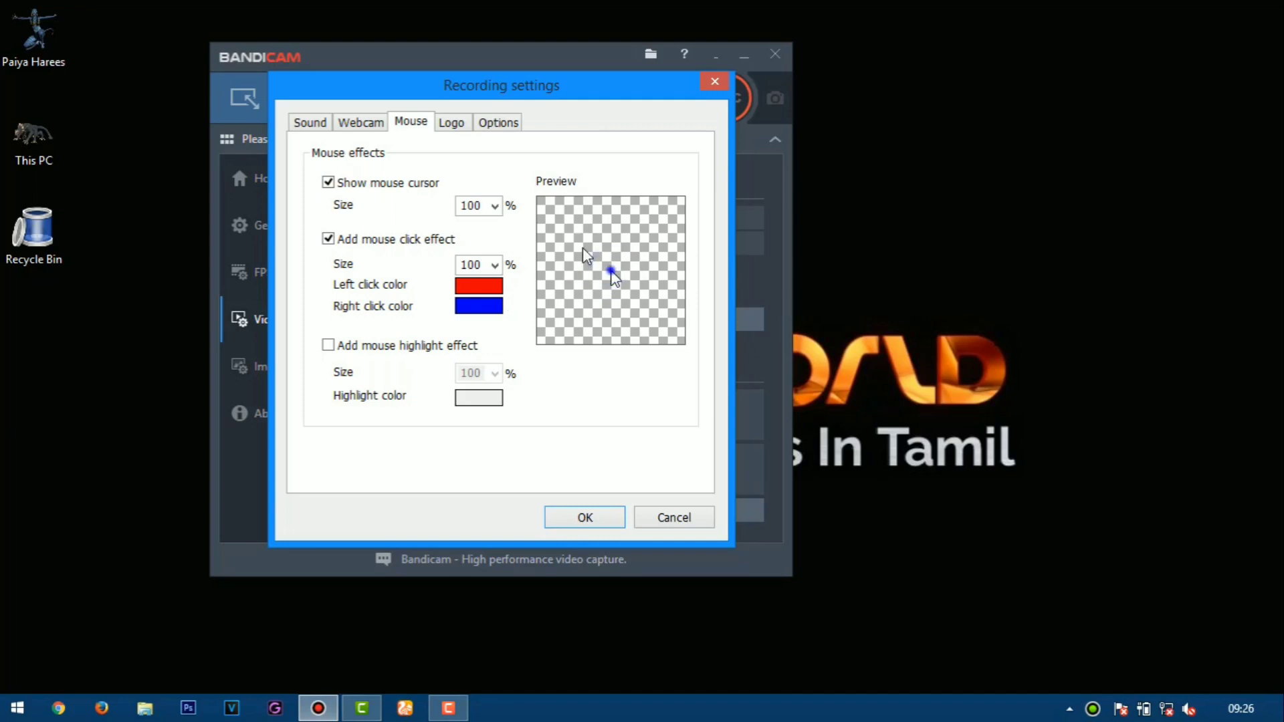
left_click(365, 124)
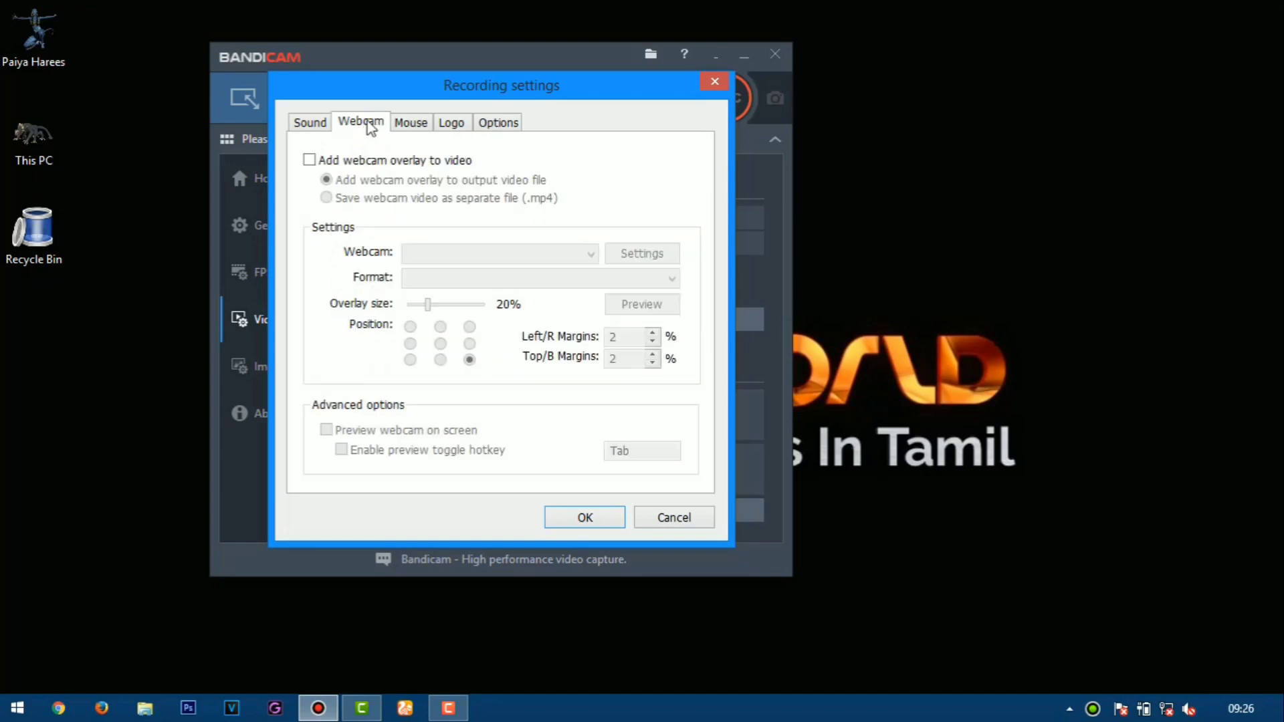
left_click(315, 125)
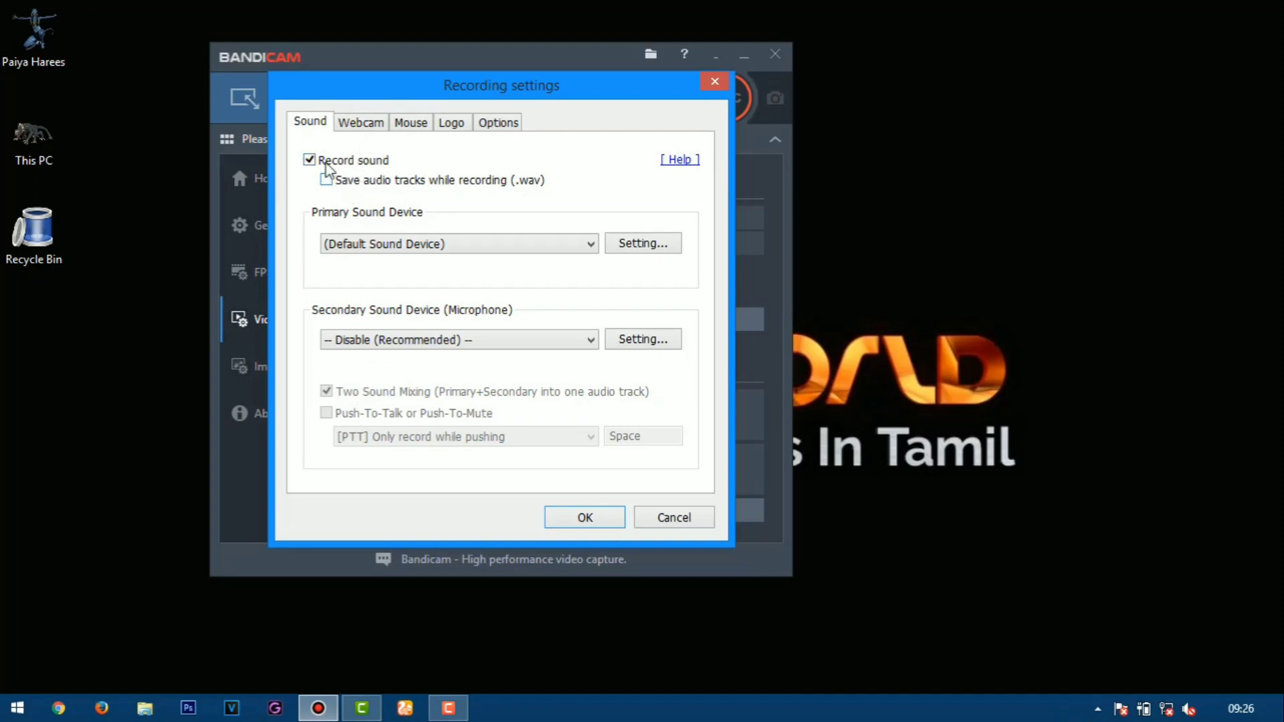
Try Microphone (Realtek High Definition Audio) as the secondary sound device, and restore it to Disable (Recommended).
left_click(370, 248)
left_click(368, 247)
left_click(399, 341)
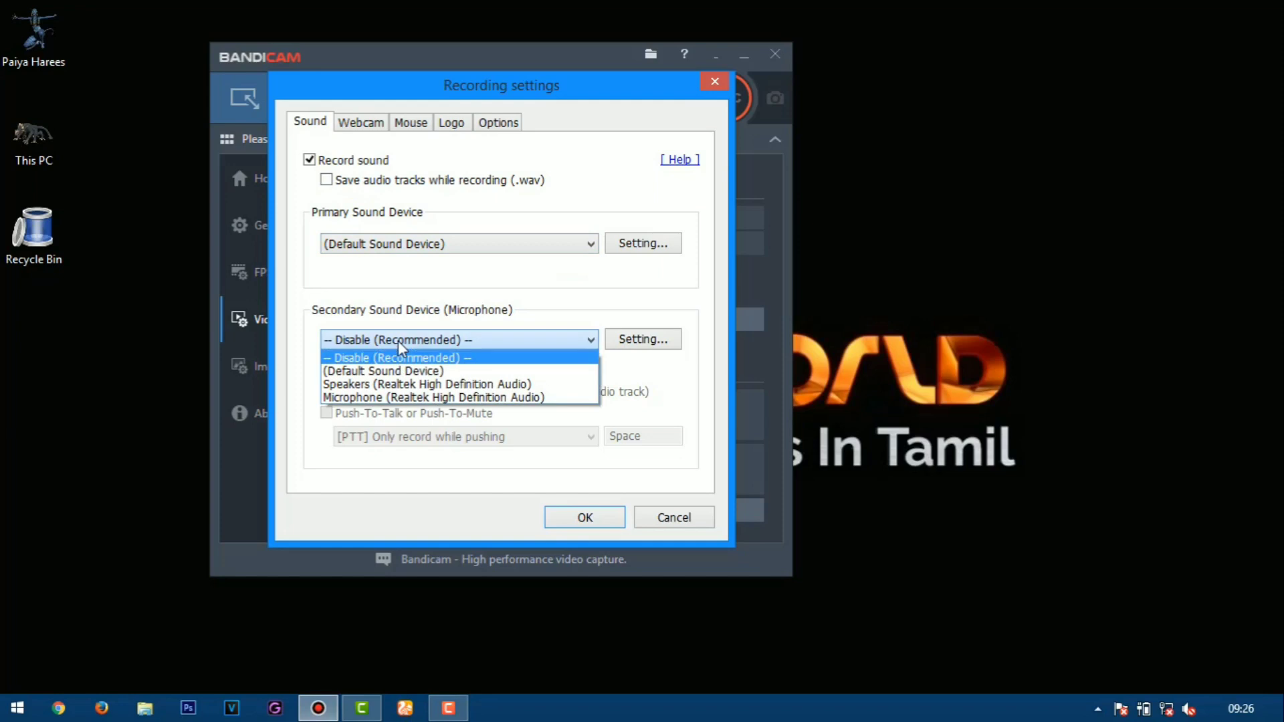
left_click(418, 395)
left_click(464, 341)
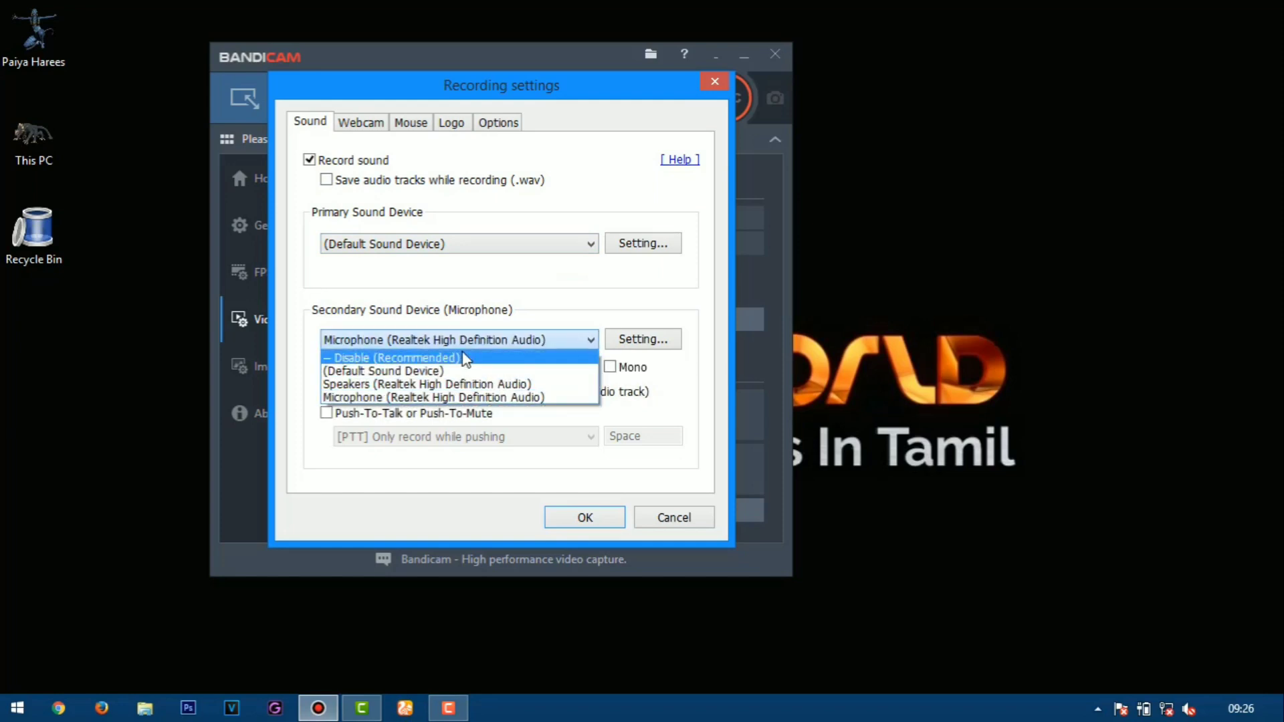
left_click(462, 355)
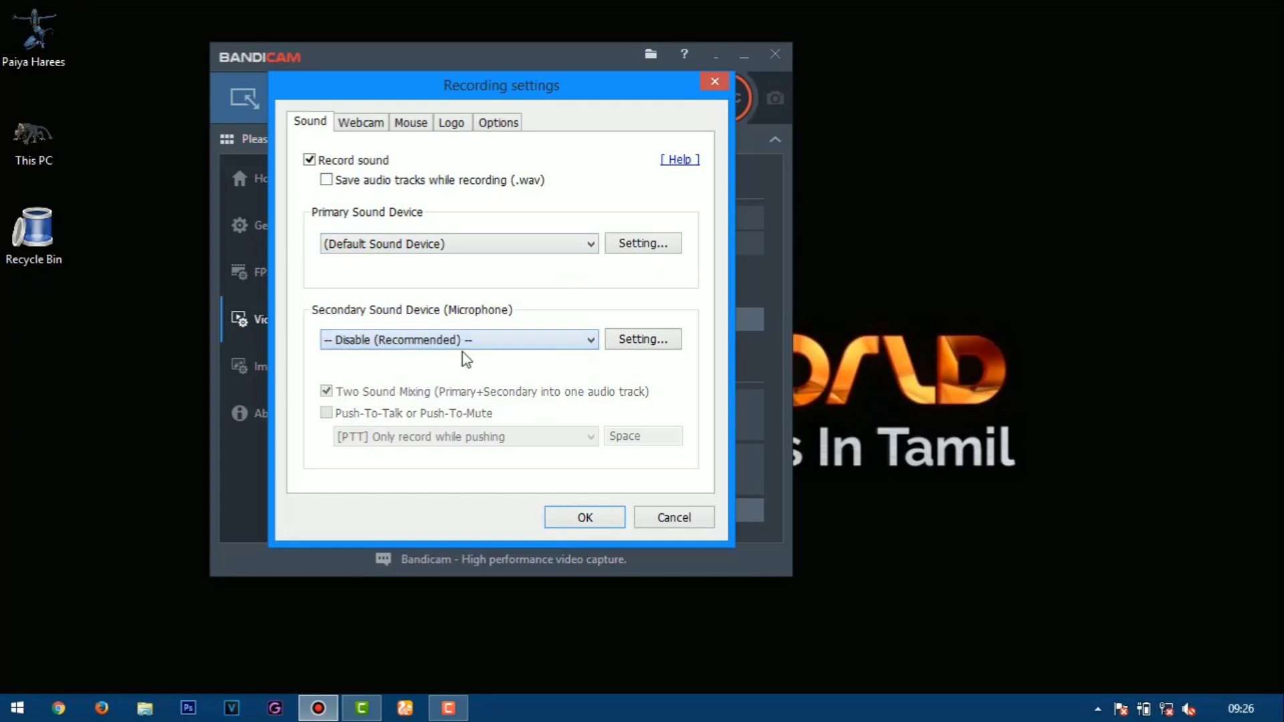
Try the option that adds a logo to the video and turn it off again.
left_click(452, 123)
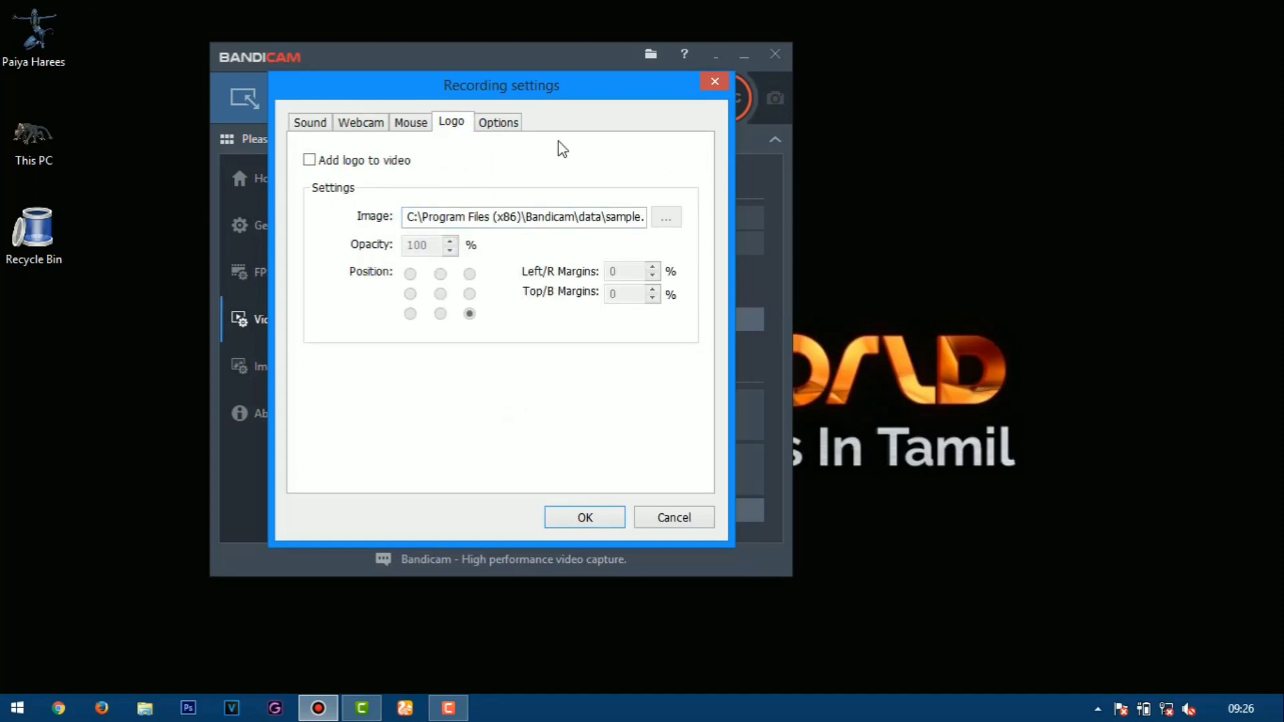
left_click(310, 161)
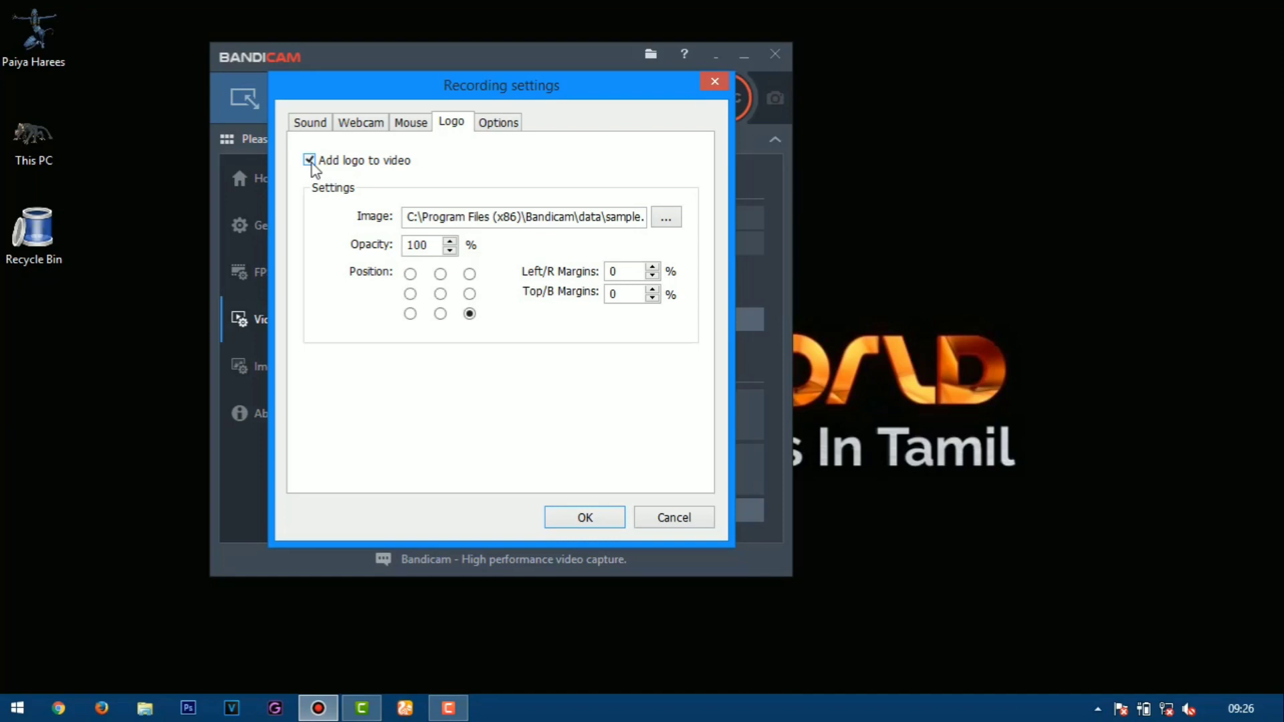
left_click(309, 161)
Review the recording priority and capture options, confirm the settings, and check the microphone's sound settings.
left_click(496, 123)
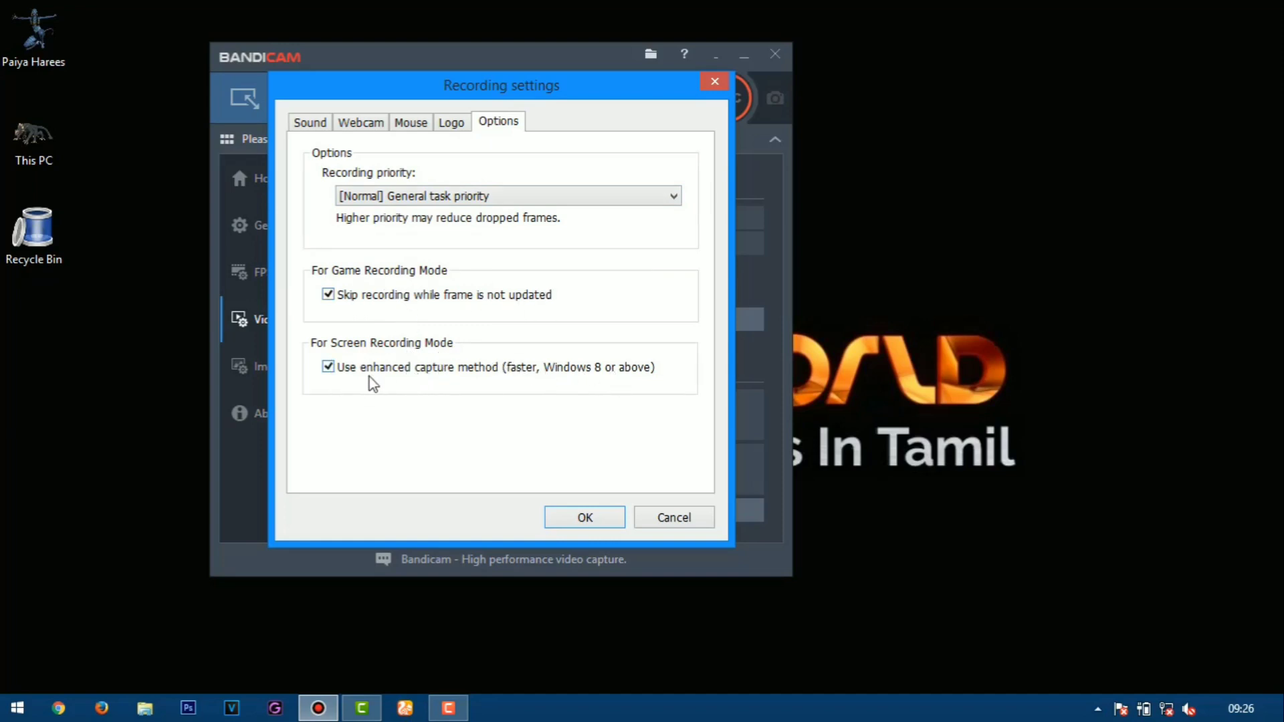
left_click(585, 519)
left_click(457, 109)
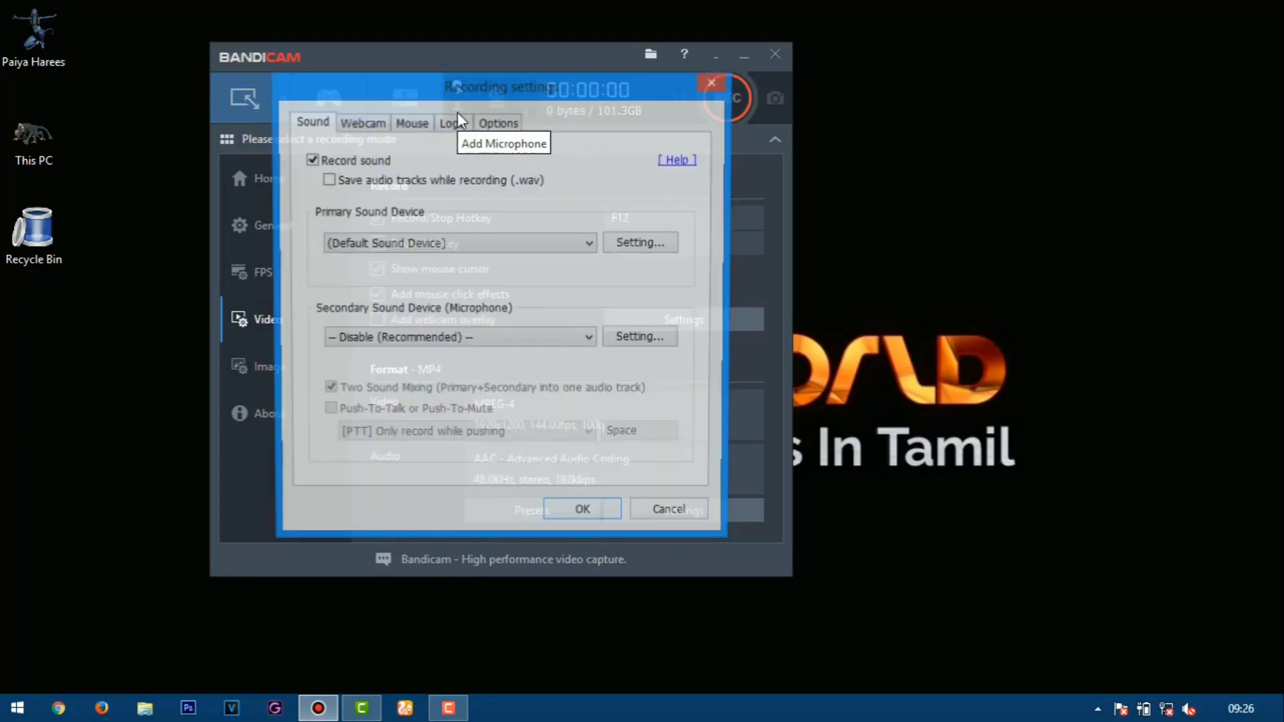
left_click(702, 82)
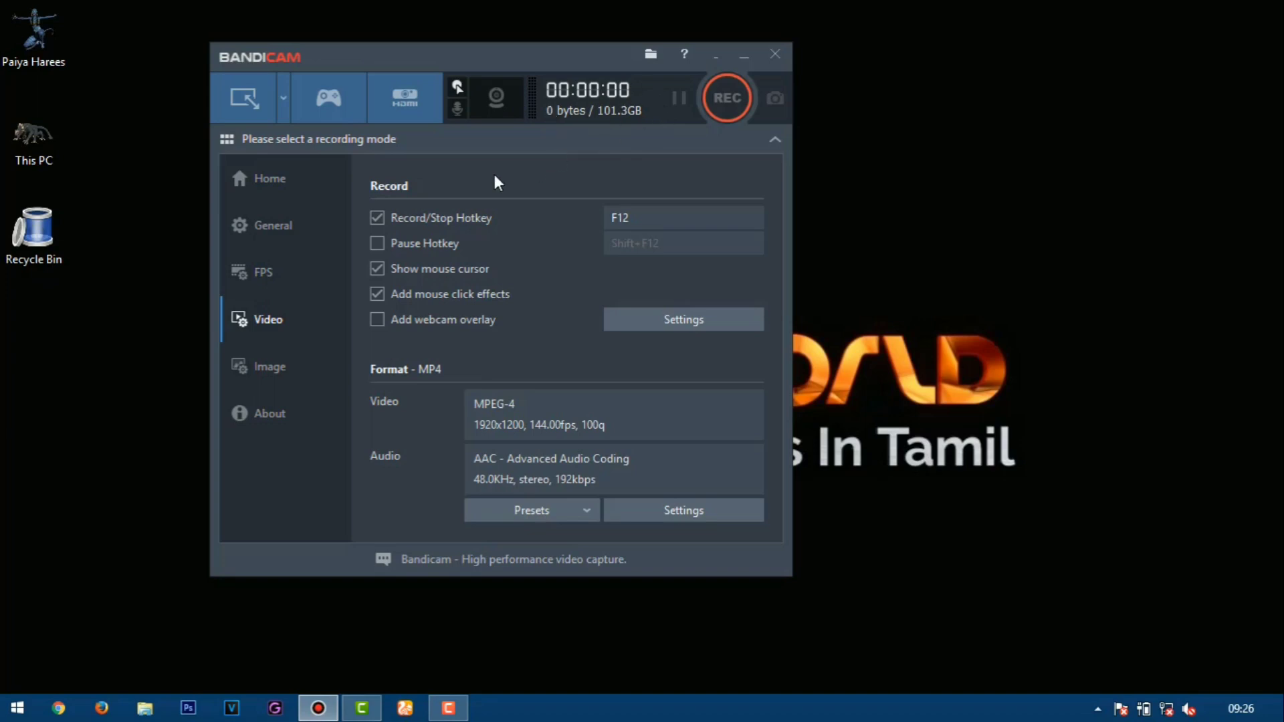
Browse the list of recorded videos on the home page.
left_click(297, 199)
scroll(551, 336, "down", 3)
scroll(552, 331, "up", 3)
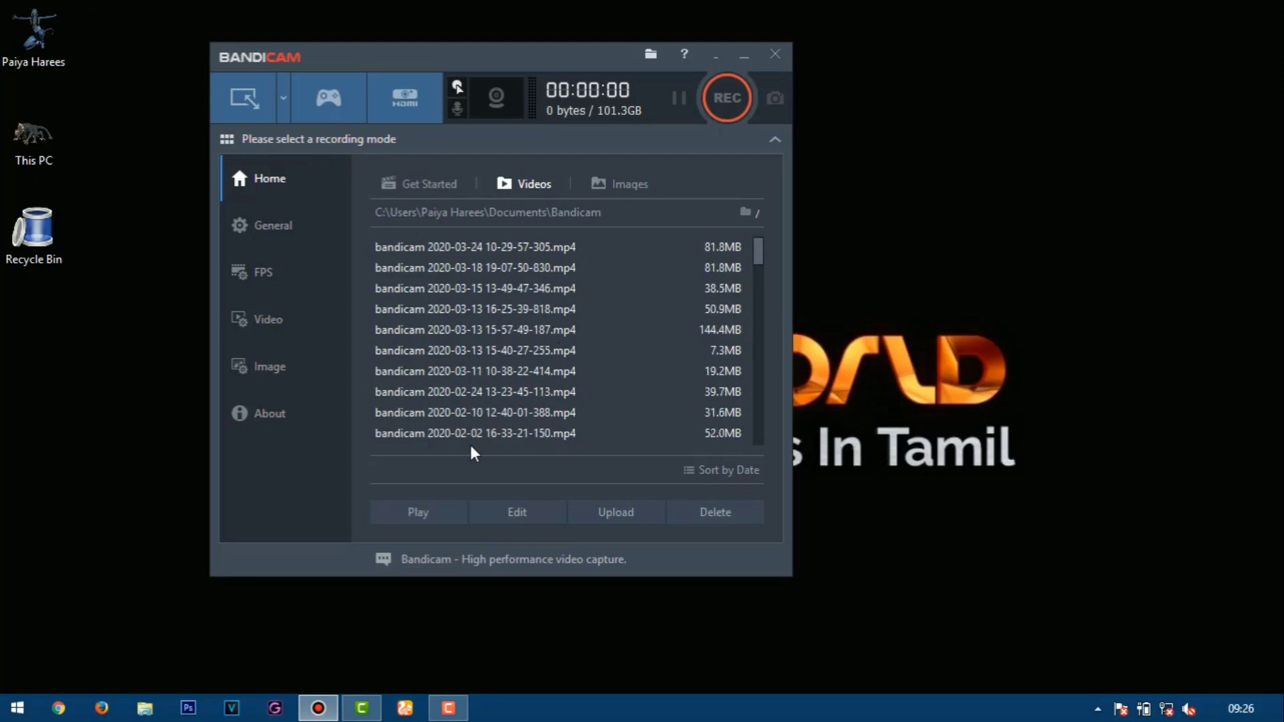
left_click(442, 297)
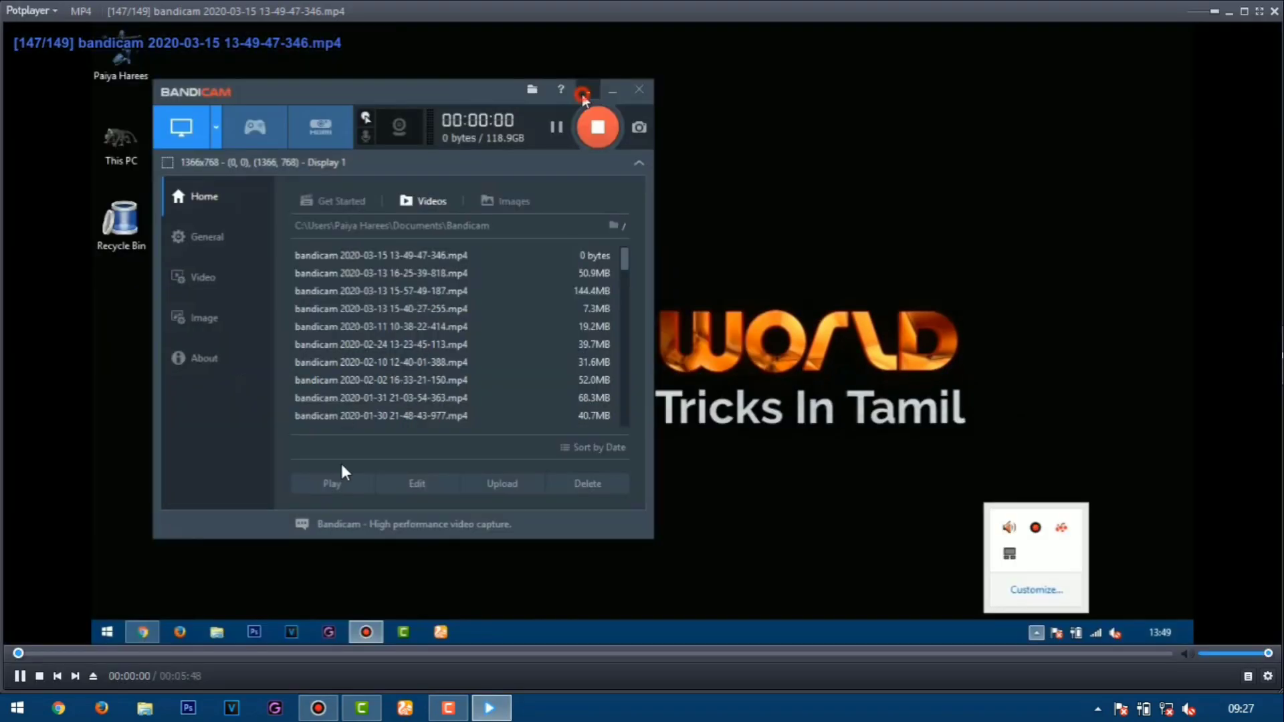
left_click(305, 652)
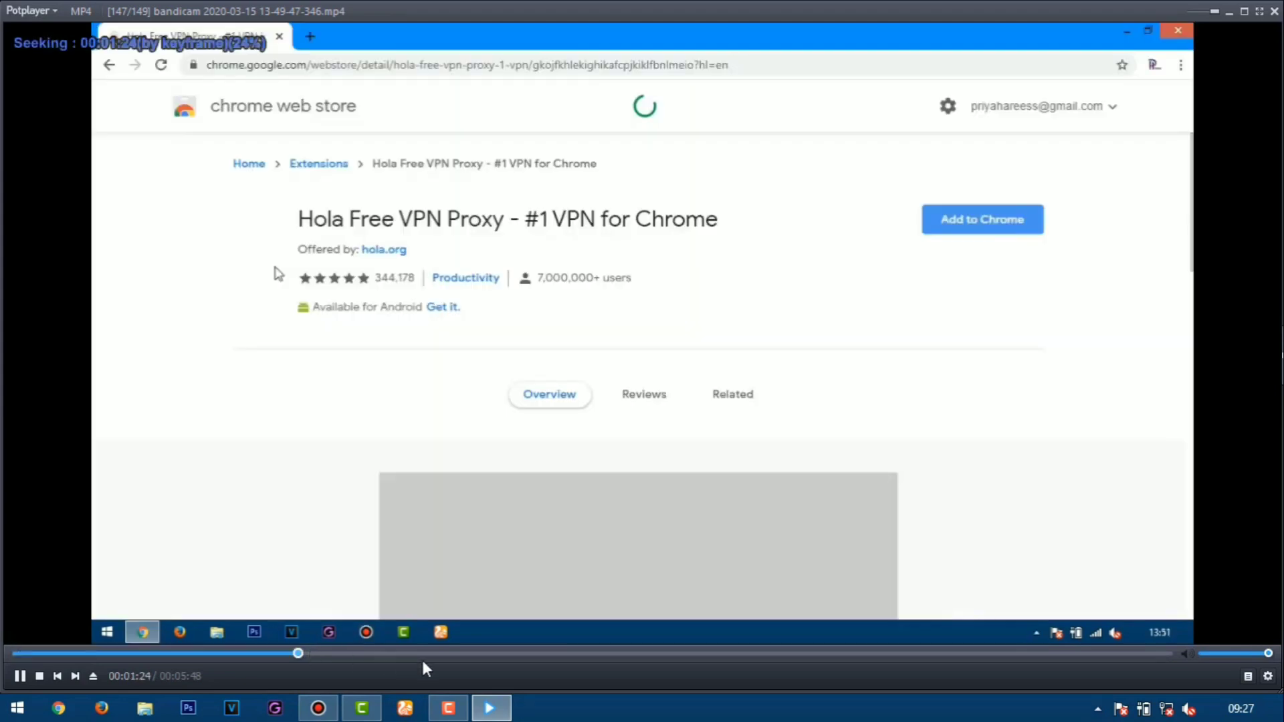
left_click(555, 653)
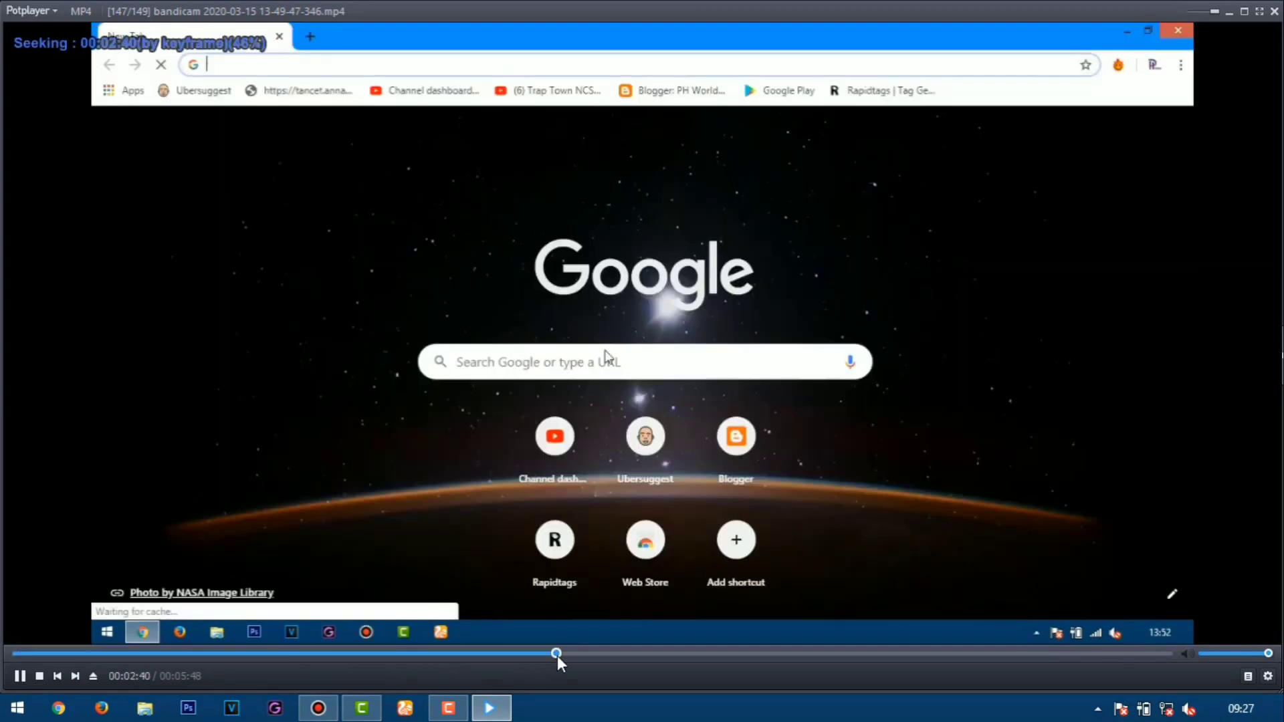
left_click(1275, 11)
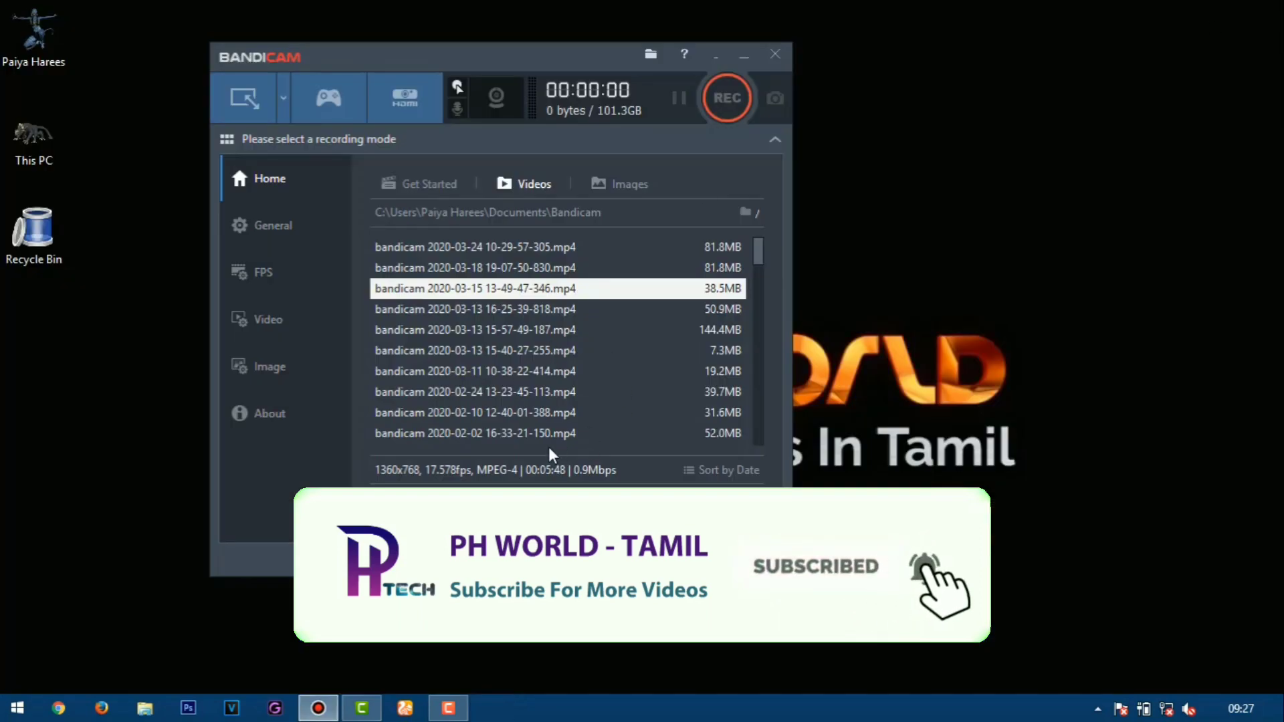
Try to edit the selected recording, decline the Bandicut download, and view the available upload destinations.
left_click(513, 517)
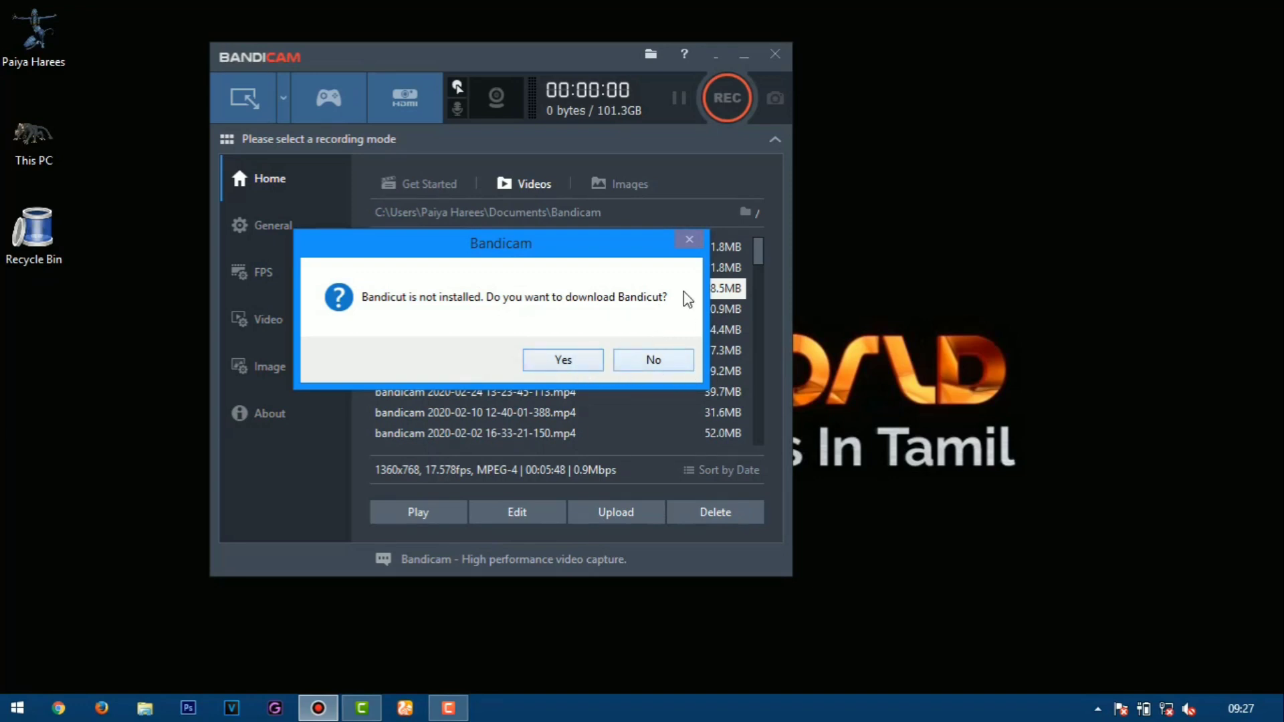
left_click(647, 361)
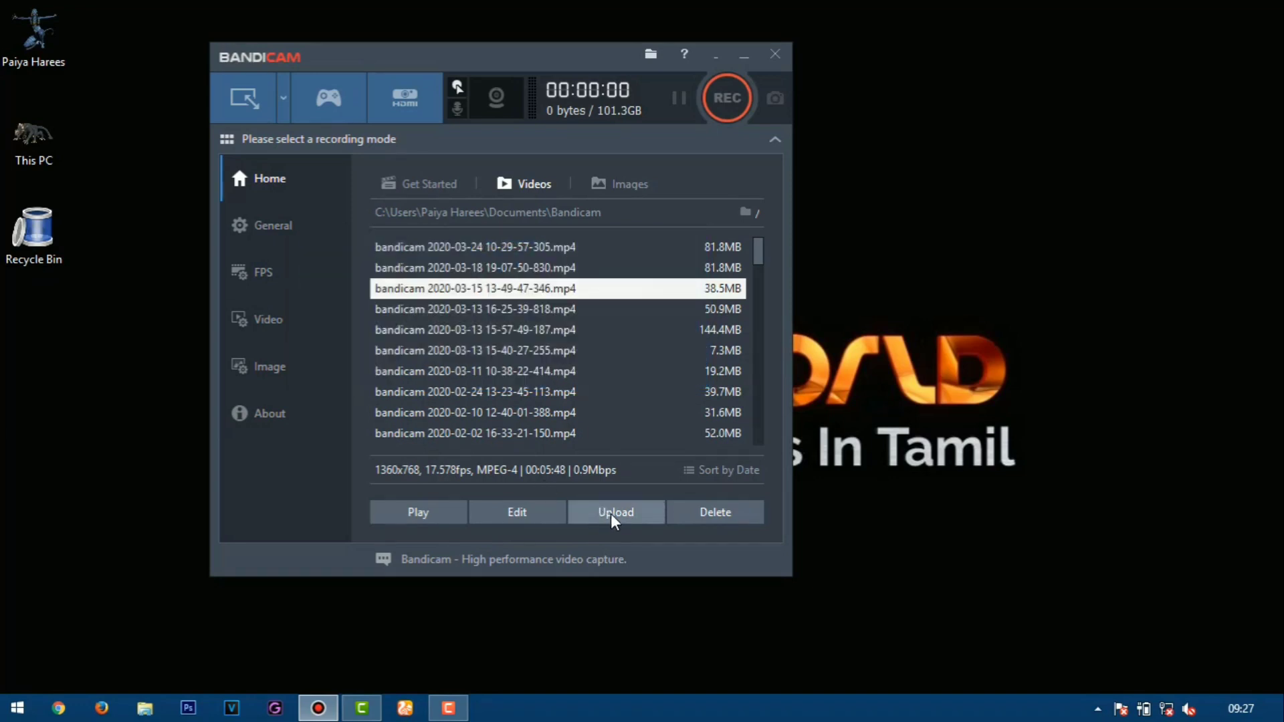
left_click(632, 513)
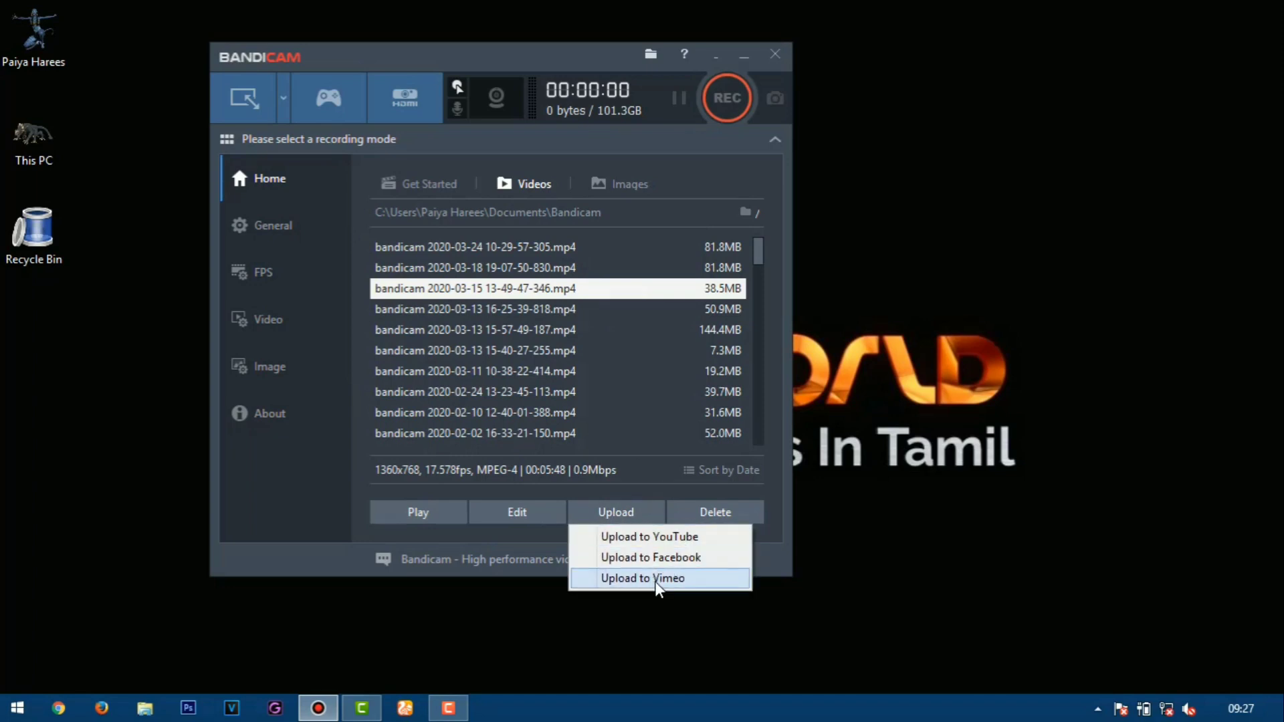
left_click(539, 532)
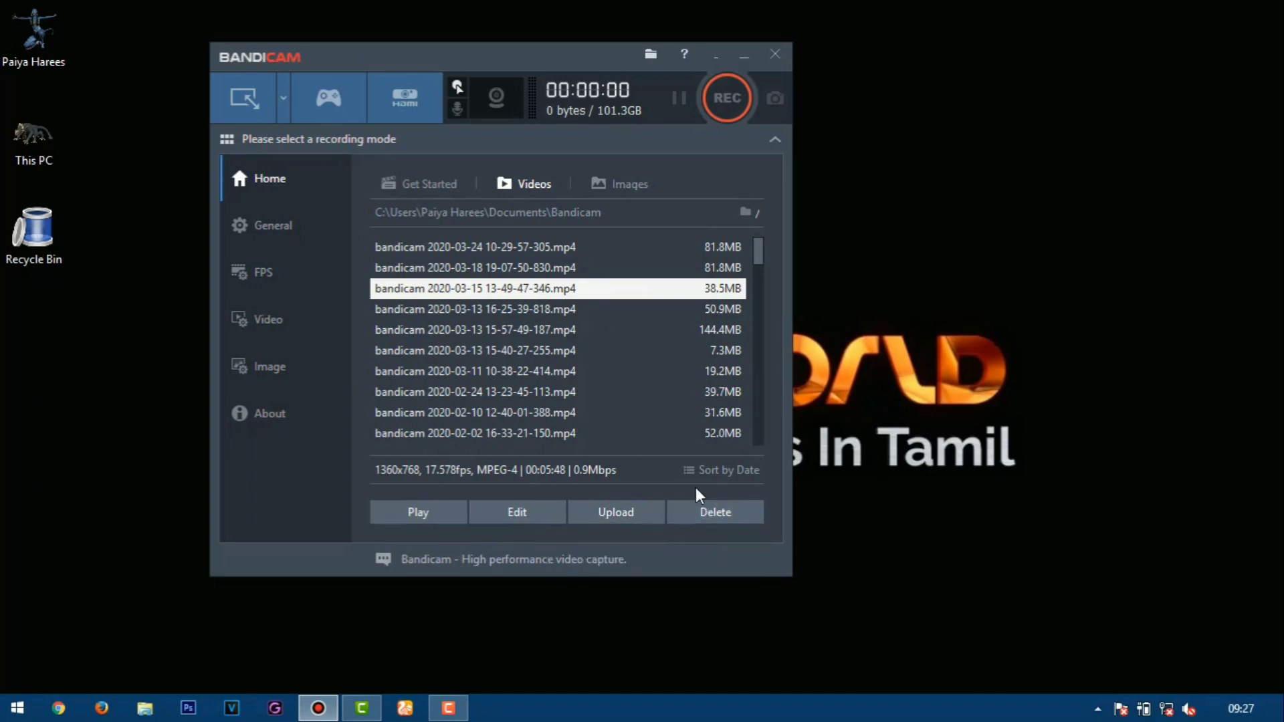
left_click(597, 188)
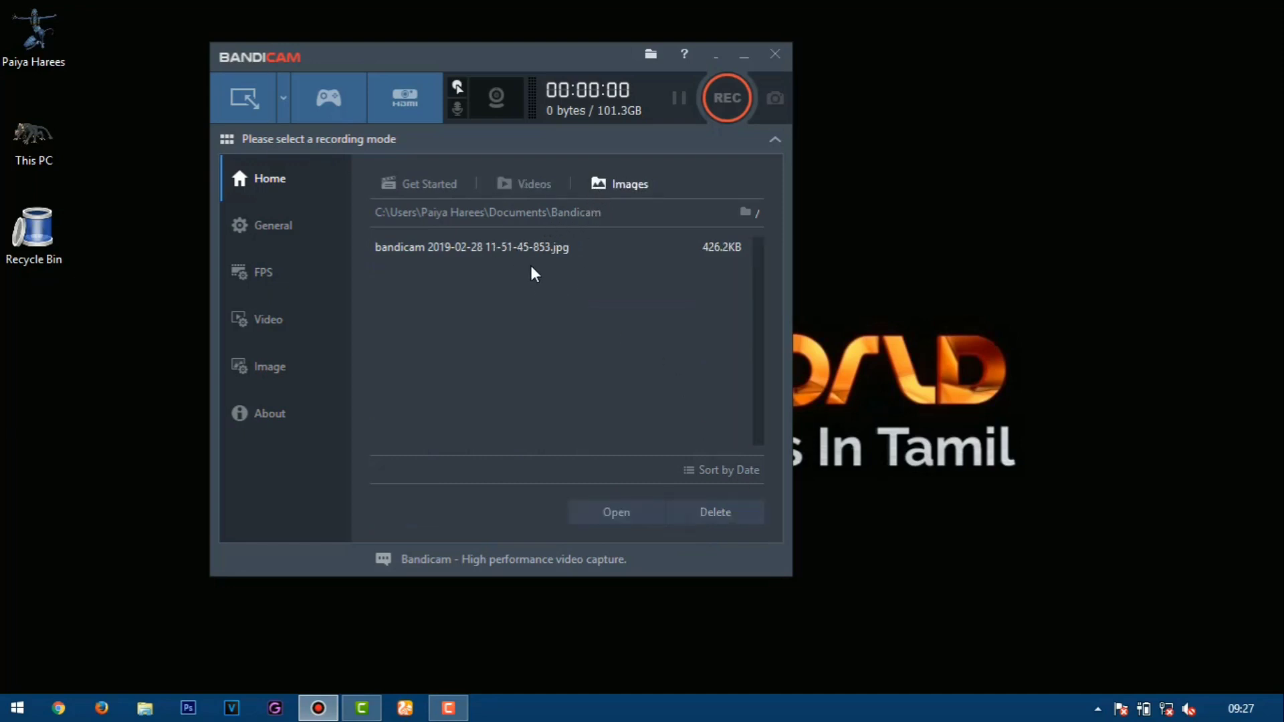
left_click(503, 250)
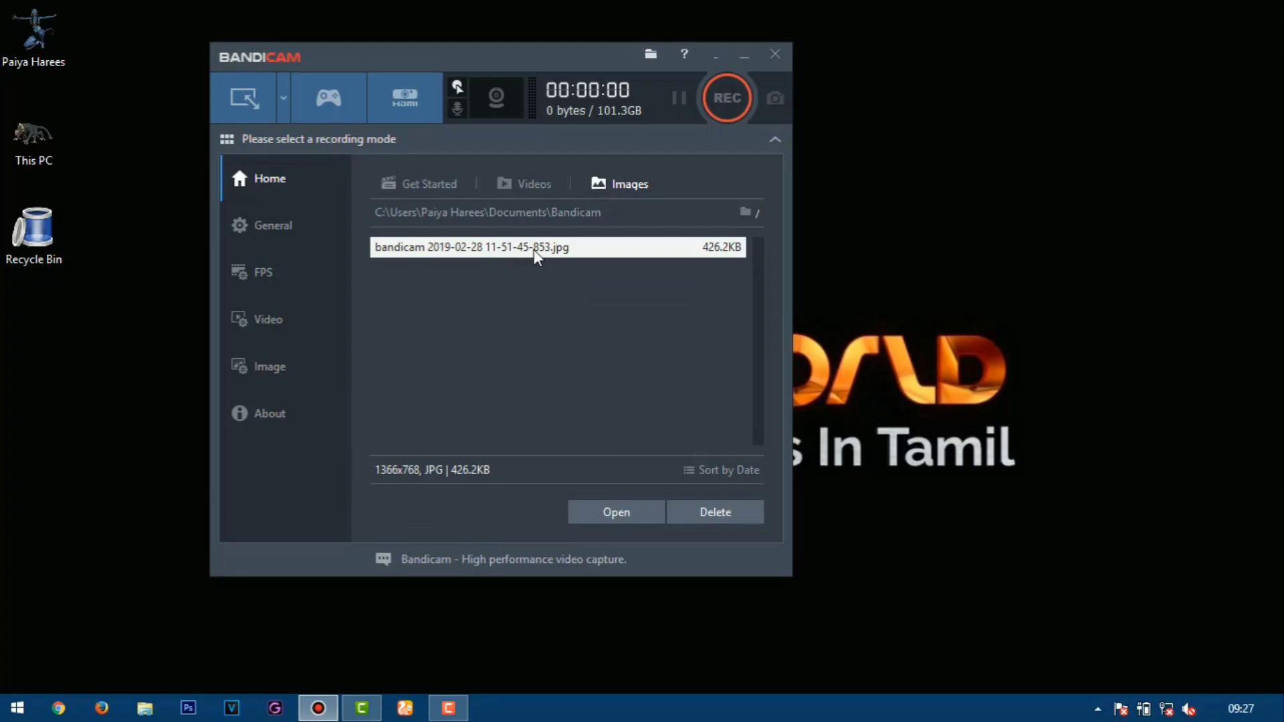
double_click(533, 250)
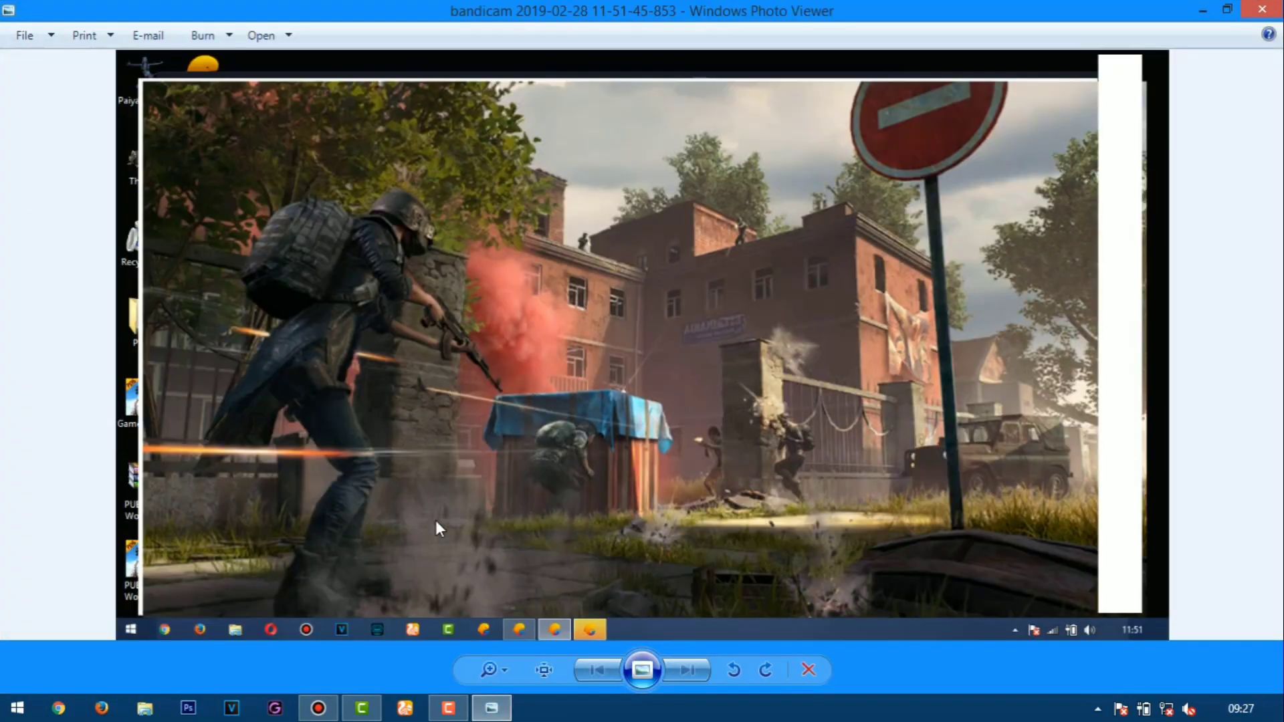
left_click(1262, 9)
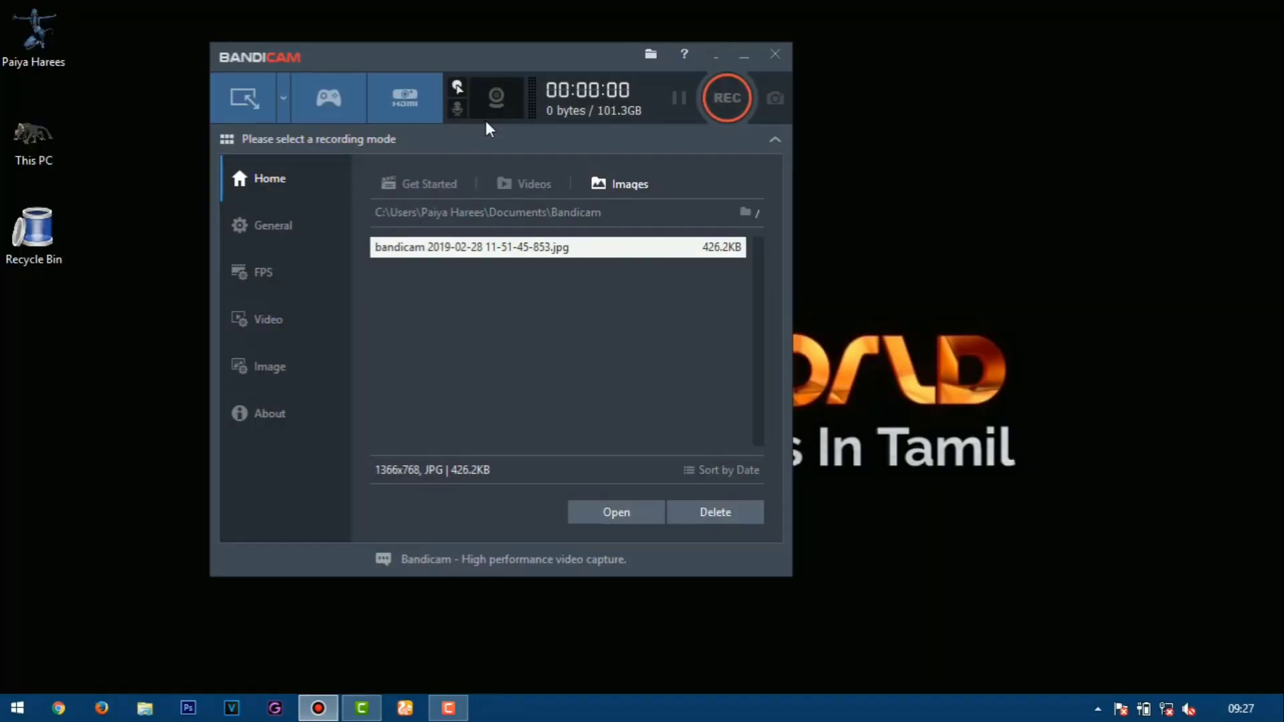
Choose the Rectangle area recording mode from the Get Started page.
left_click(436, 187)
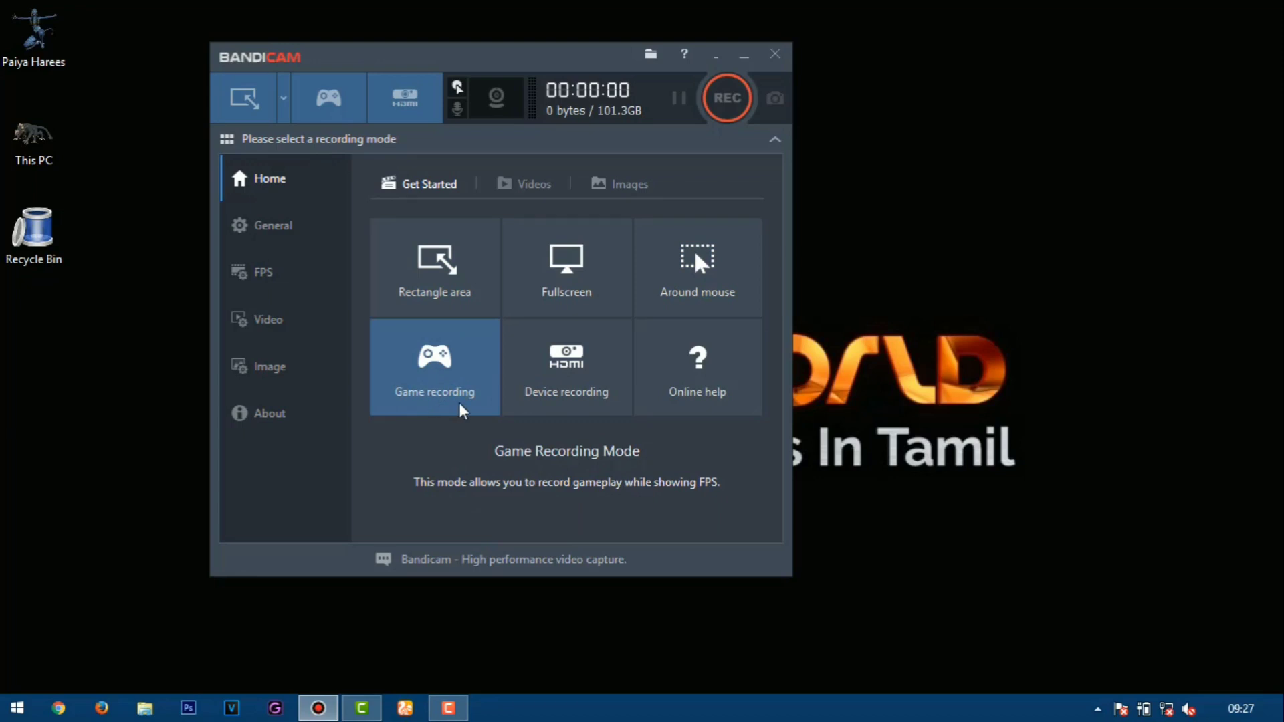
left_click(448, 286)
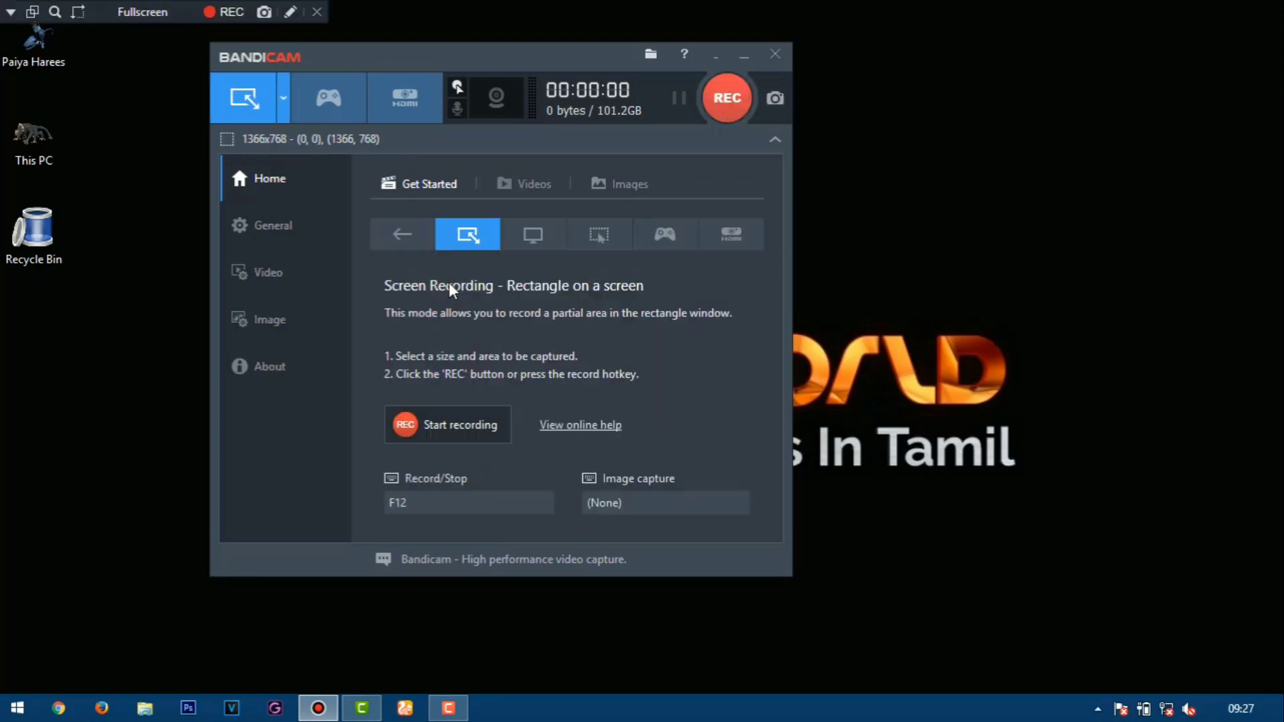
Select the Fullscreen recording mode, switch to Around mouse, and return to the recording mode overview.
left_click(551, 239)
left_click(586, 236)
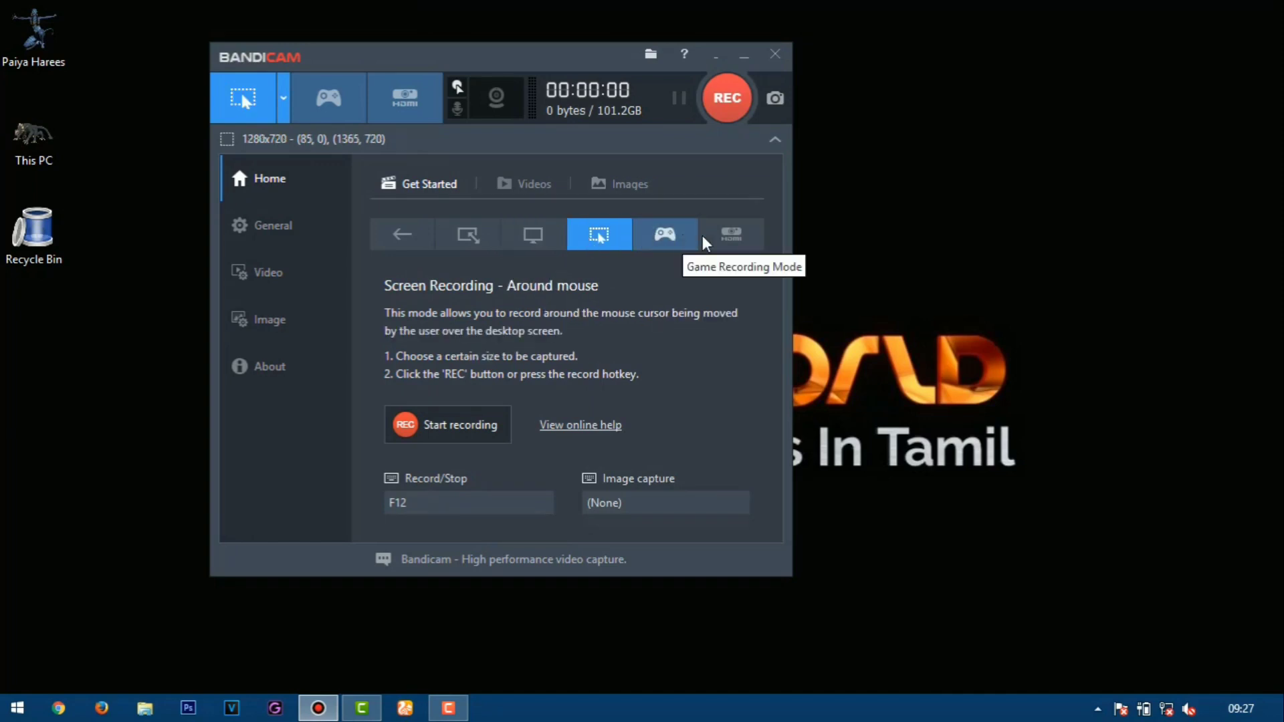
left_click(420, 238)
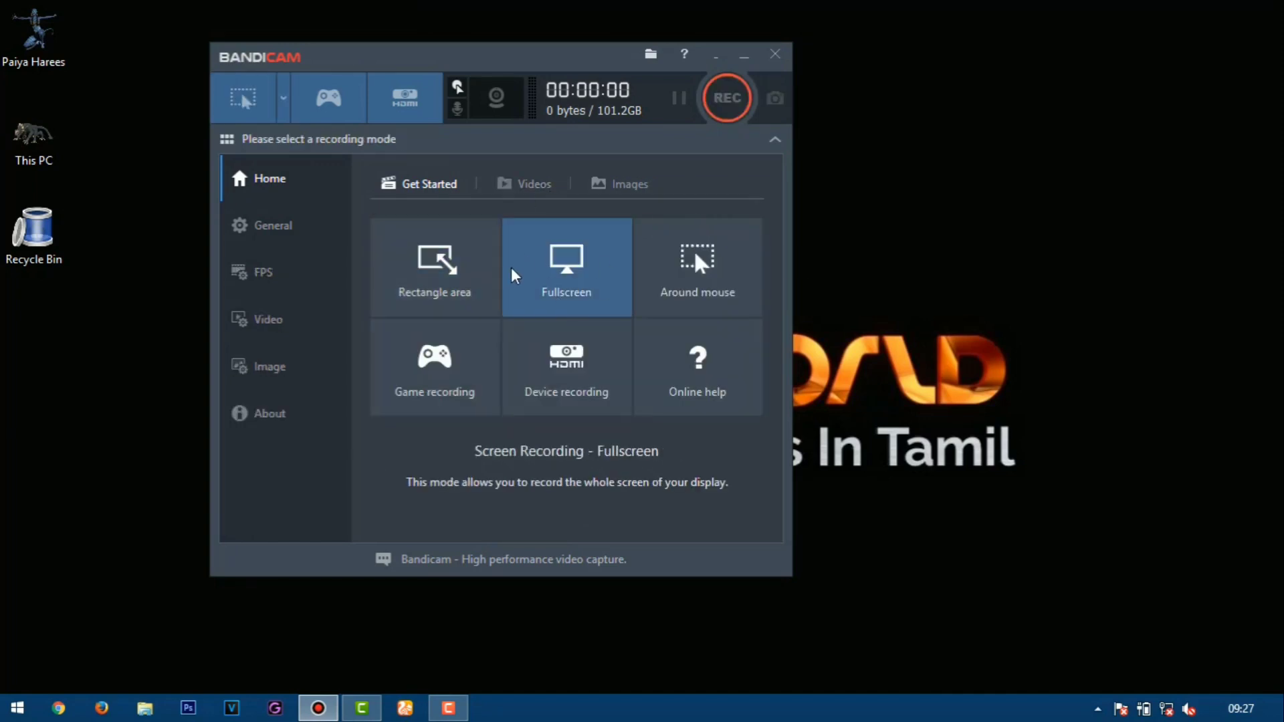
Look over the General options and disable the Position Hotkey in the FPS overlay settings.
left_click(272, 246)
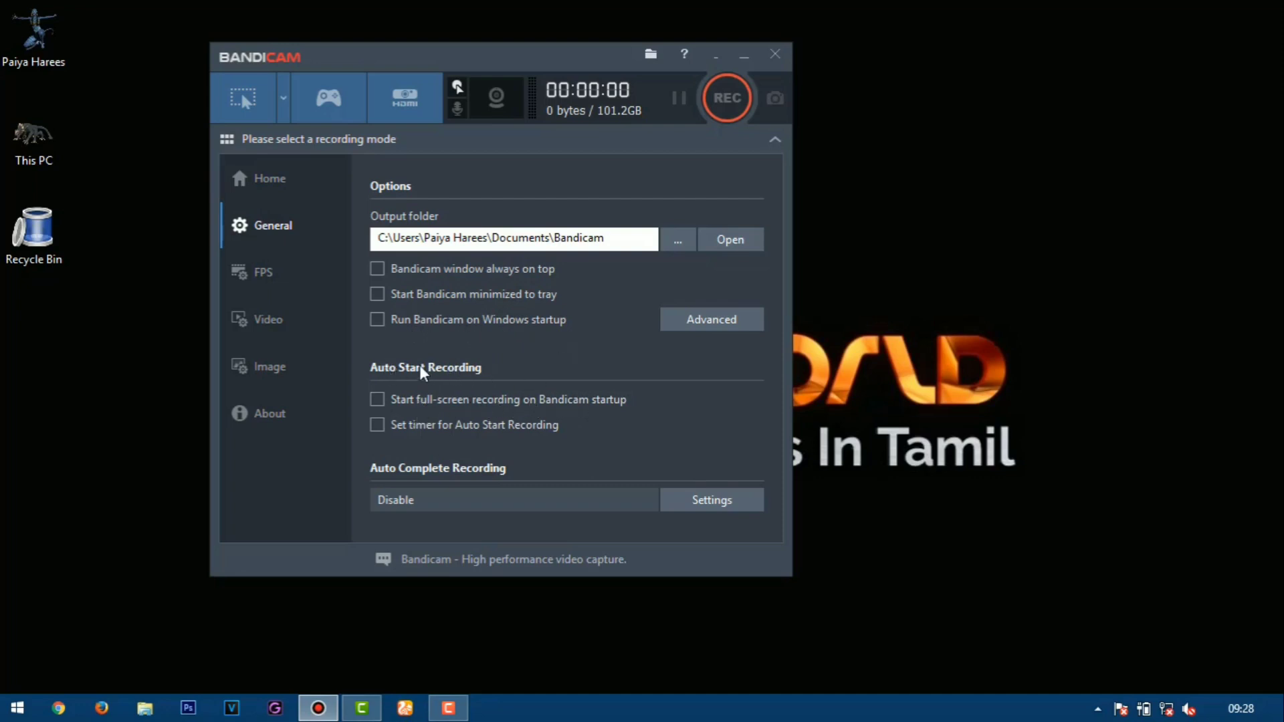
left_click(377, 400)
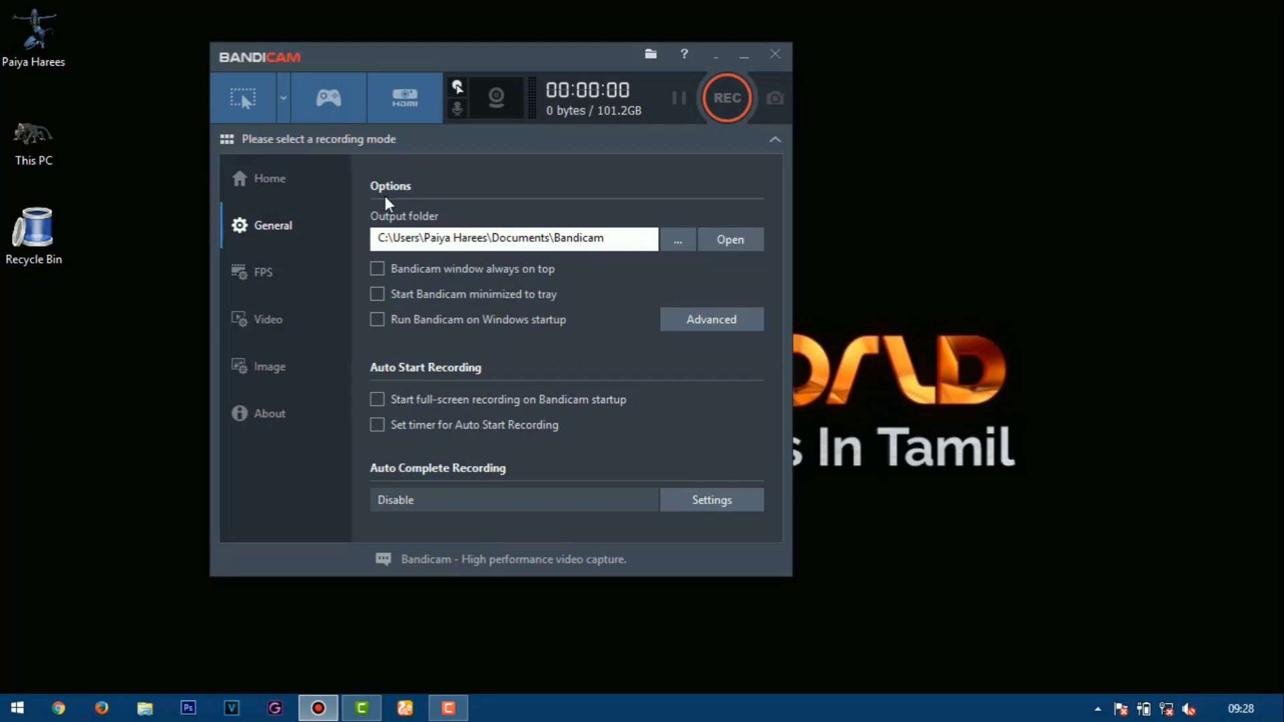
left_click(266, 270)
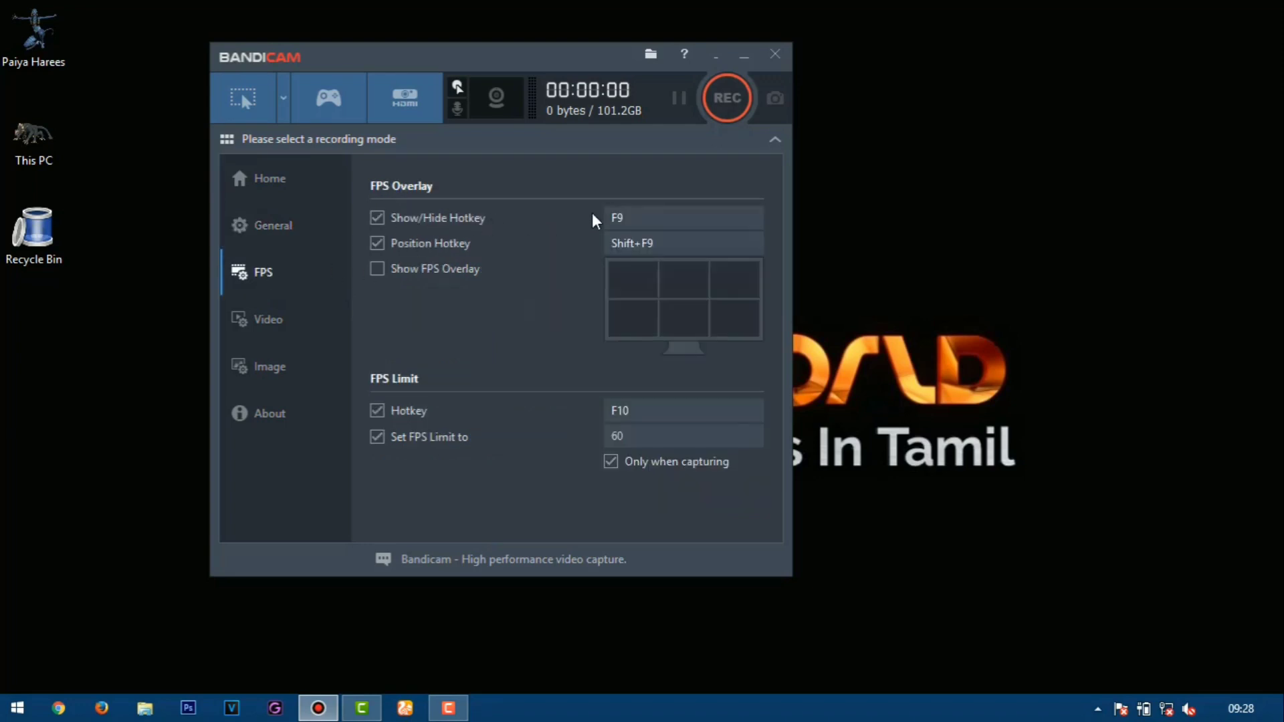
left_click(422, 243)
left_click(435, 216)
left_click(437, 214)
left_click(452, 242)
left_click(441, 240)
Switch to Game recording mode and try toggling the Position and Show/Hide hotkeys of the FPS overlay.
left_click(358, 95)
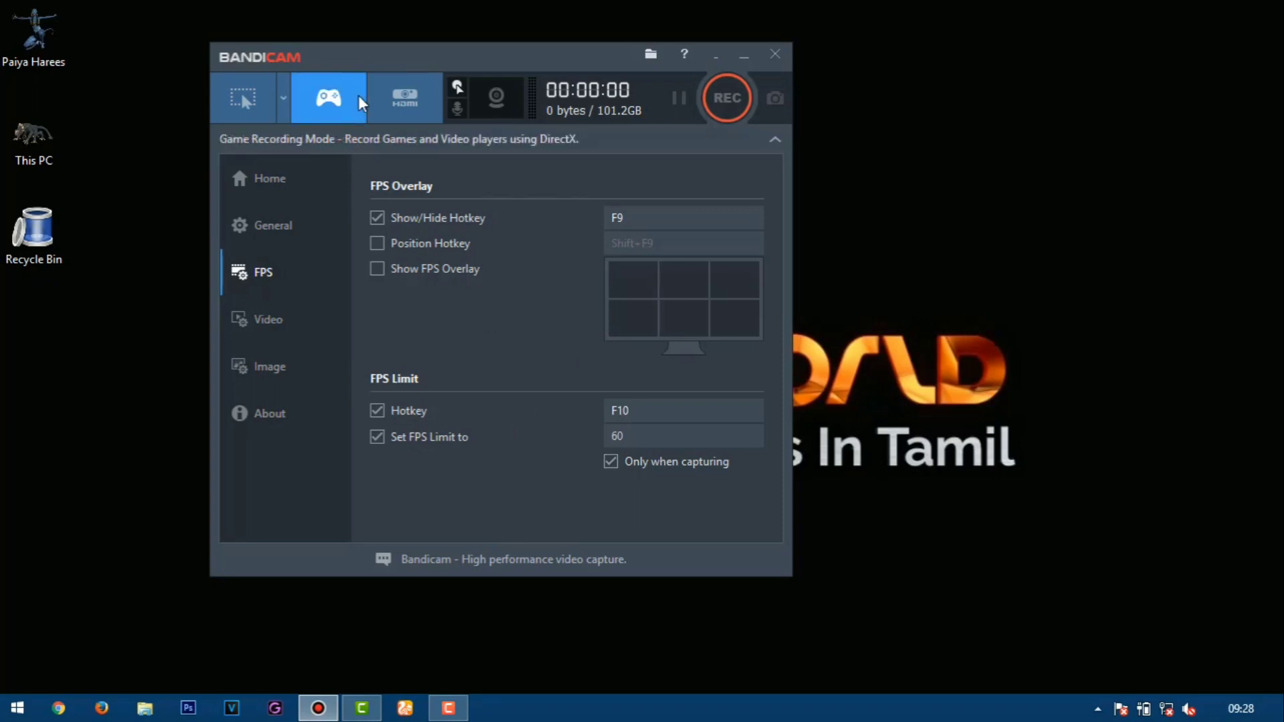
left_click(415, 239)
left_click(423, 222)
left_click(424, 222)
left_click(429, 242)
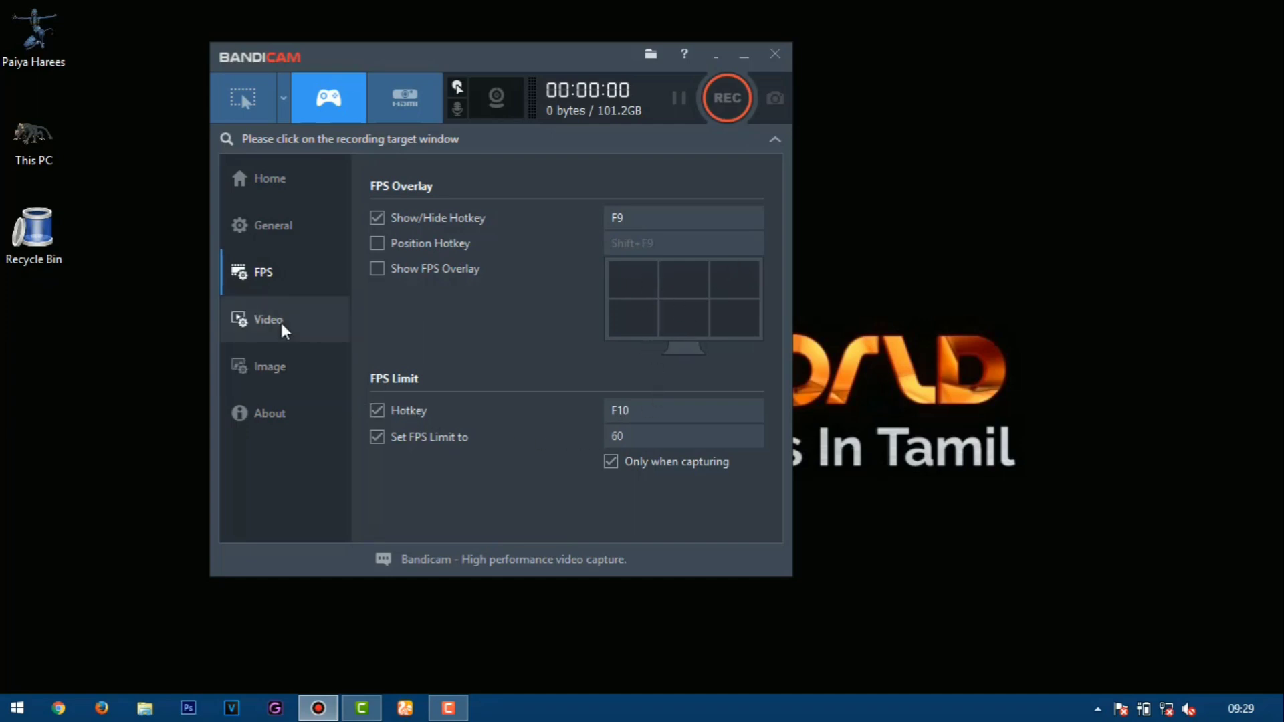
Switch back to Screen recording mode and enable the Pause Hotkey in the video settings, keeping the mouse cursor shown.
left_click(243, 99)
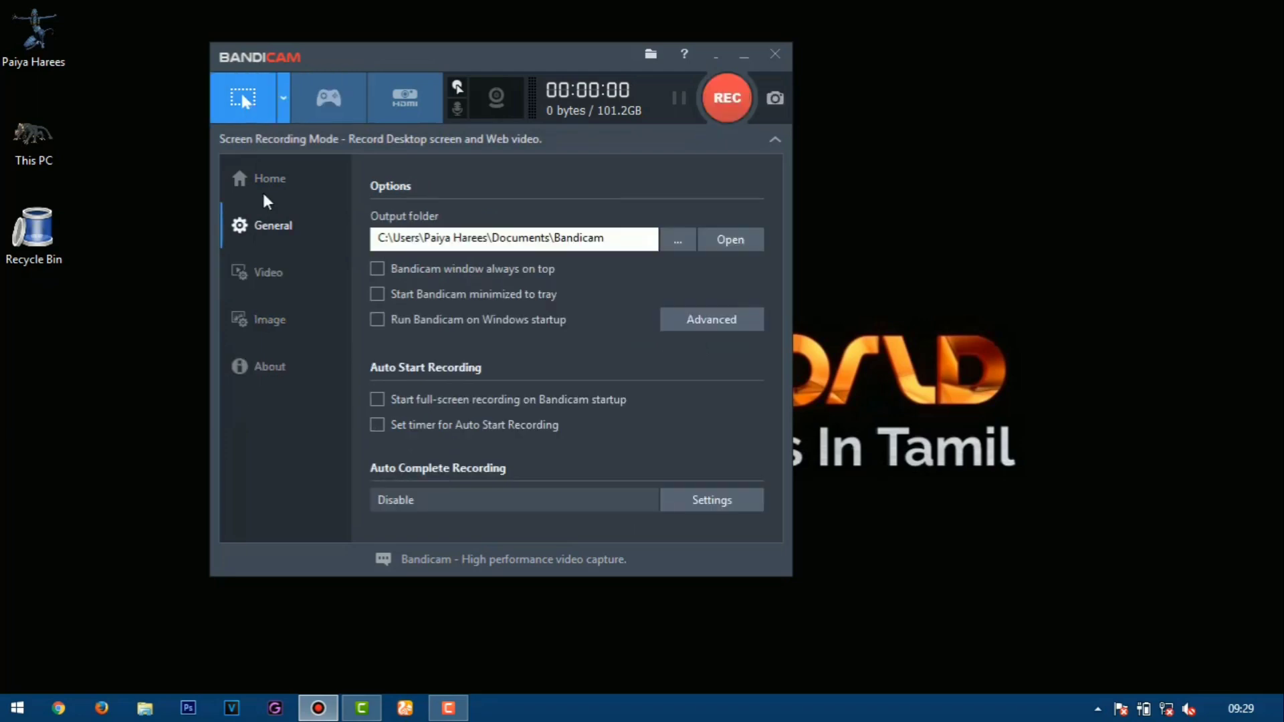
left_click(272, 317)
left_click(273, 277)
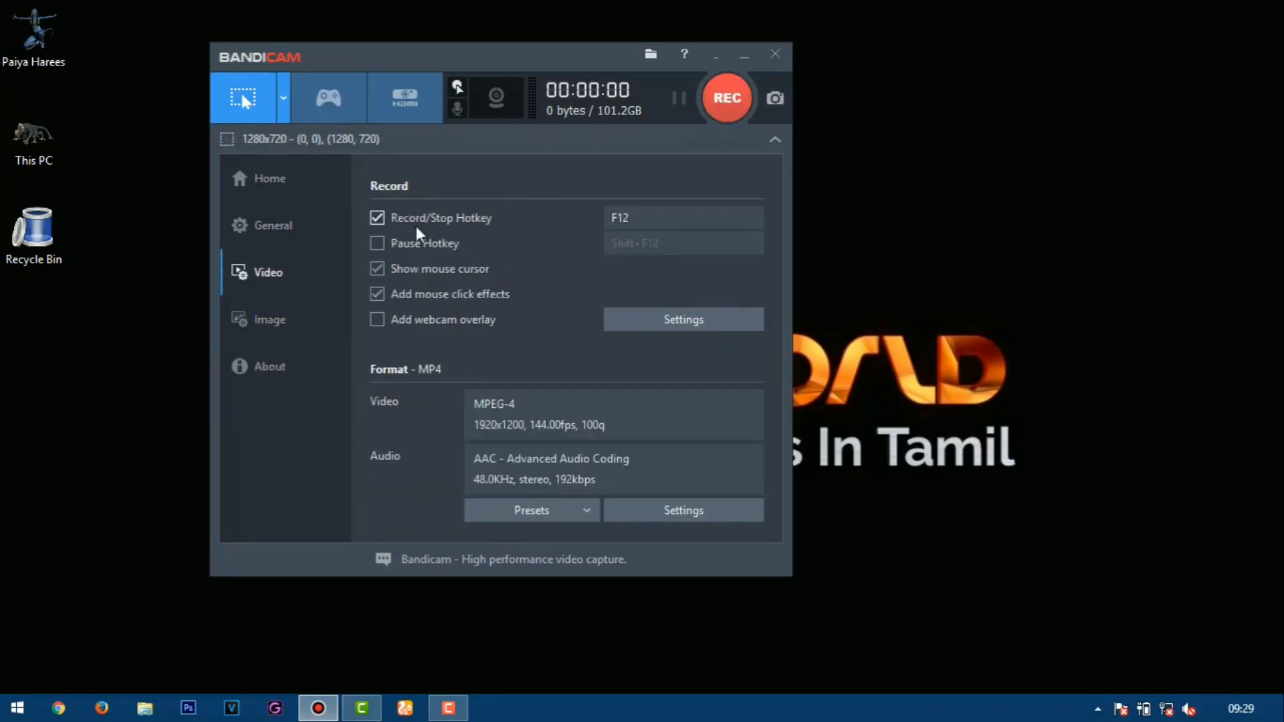
left_click(648, 220)
left_click(420, 241)
left_click(379, 269)
left_click(379, 268)
left_click(378, 294)
View the sound options in the recording settings and browse the available video format presets.
left_click(671, 322)
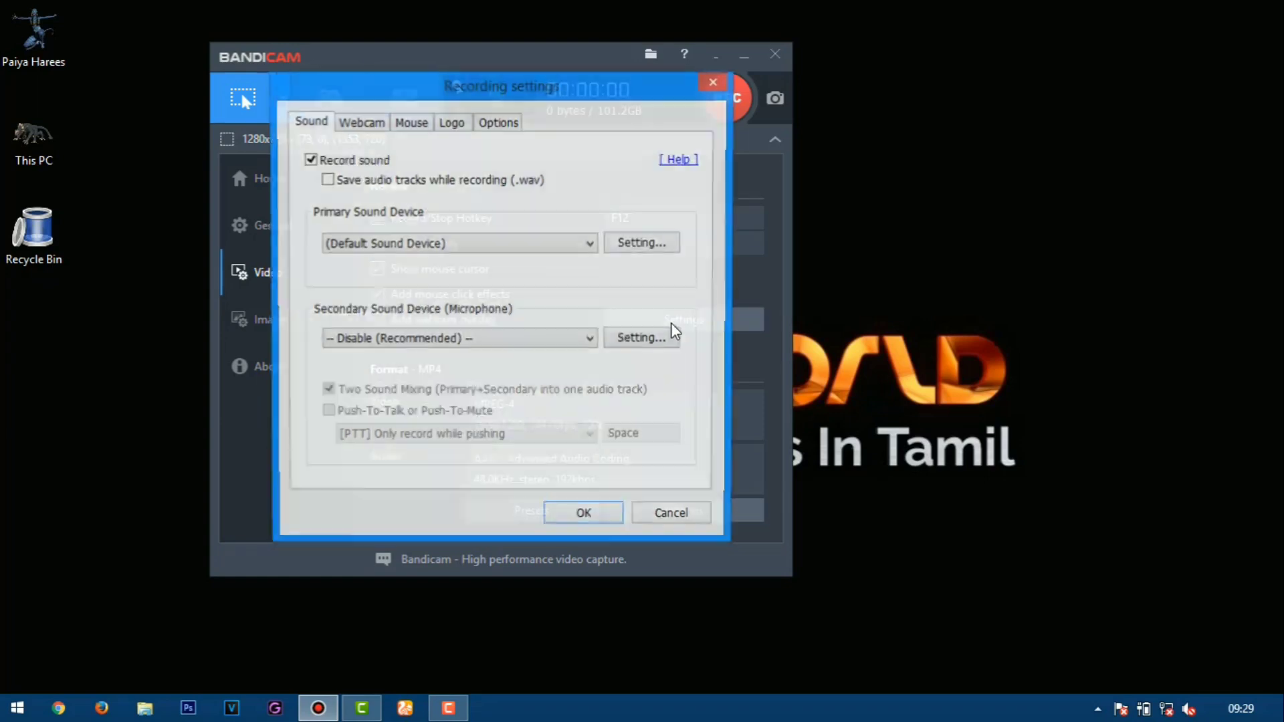
left_click(713, 83)
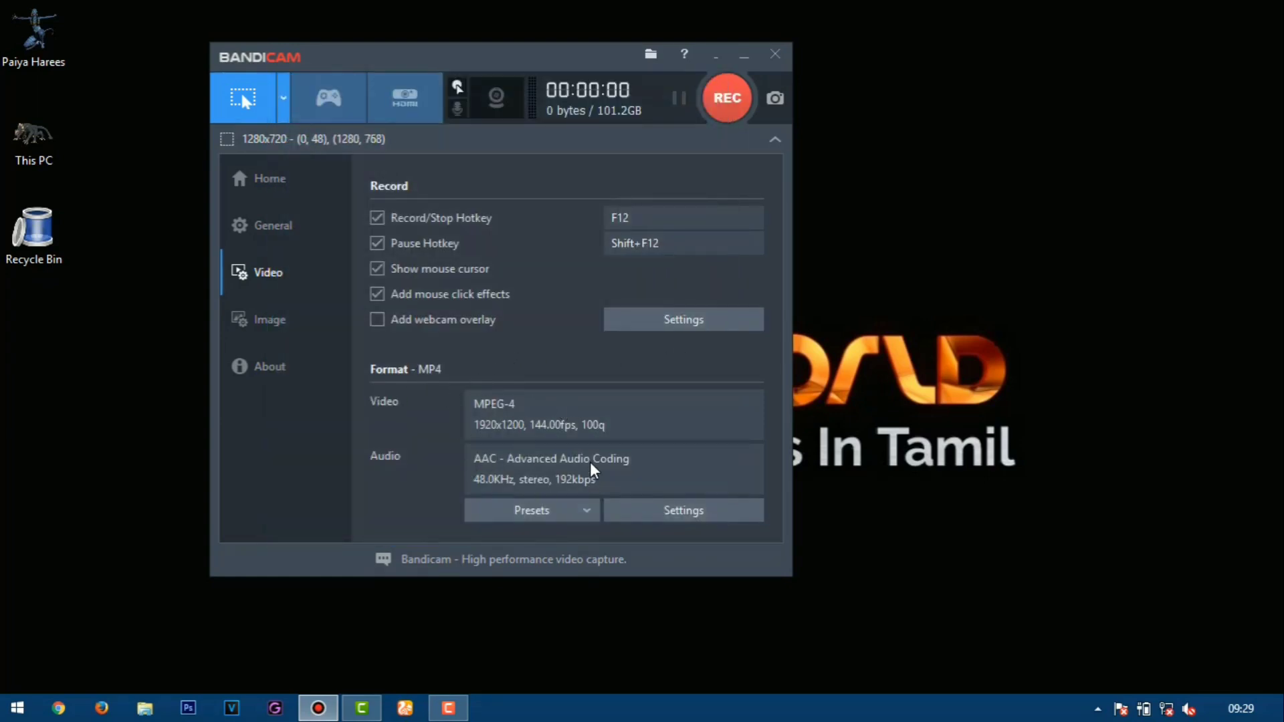
left_click(581, 515)
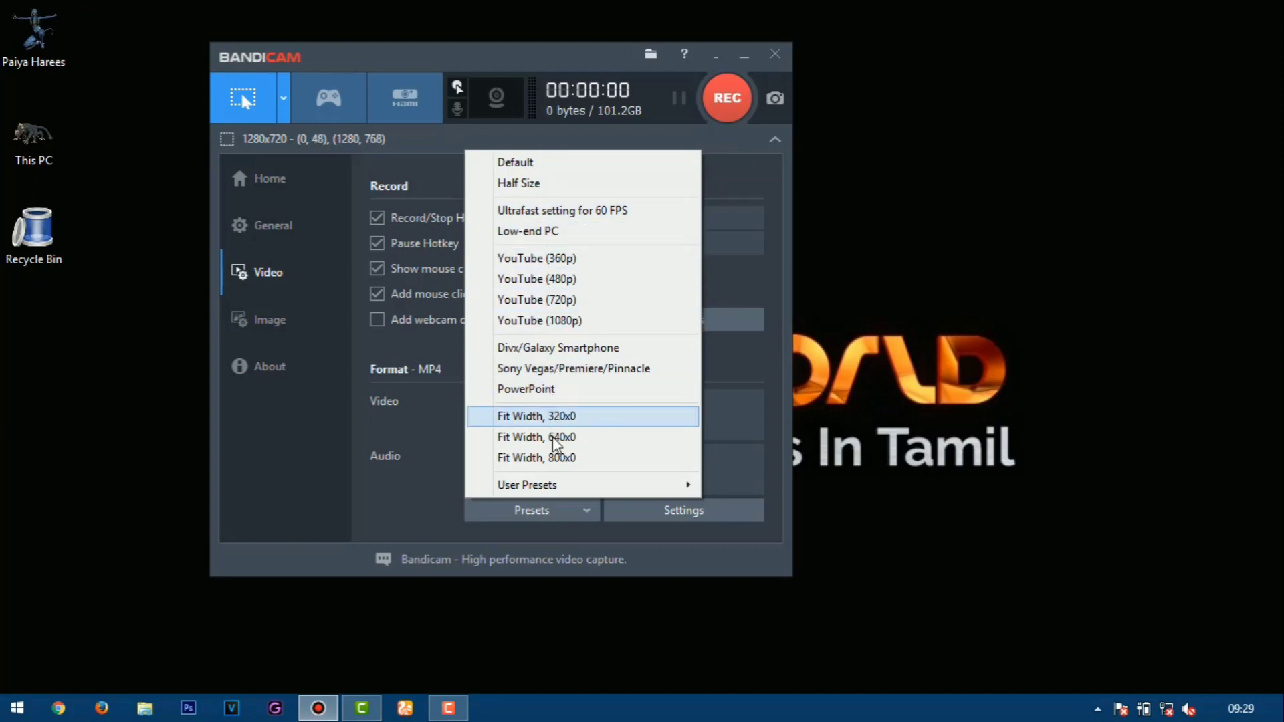
left_click(432, 504)
In the format settings, keep the MP4 file type and set the video size to Full Size and FPS to 120.
left_click(668, 508)
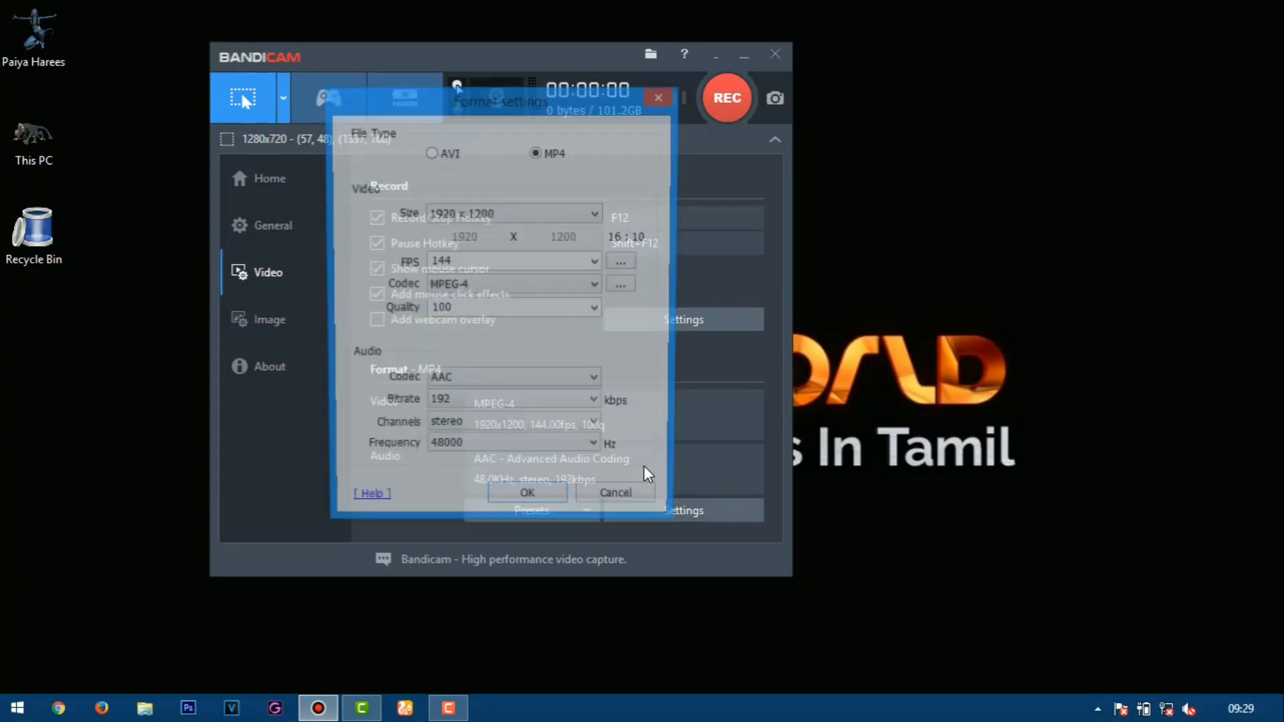
left_click(442, 154)
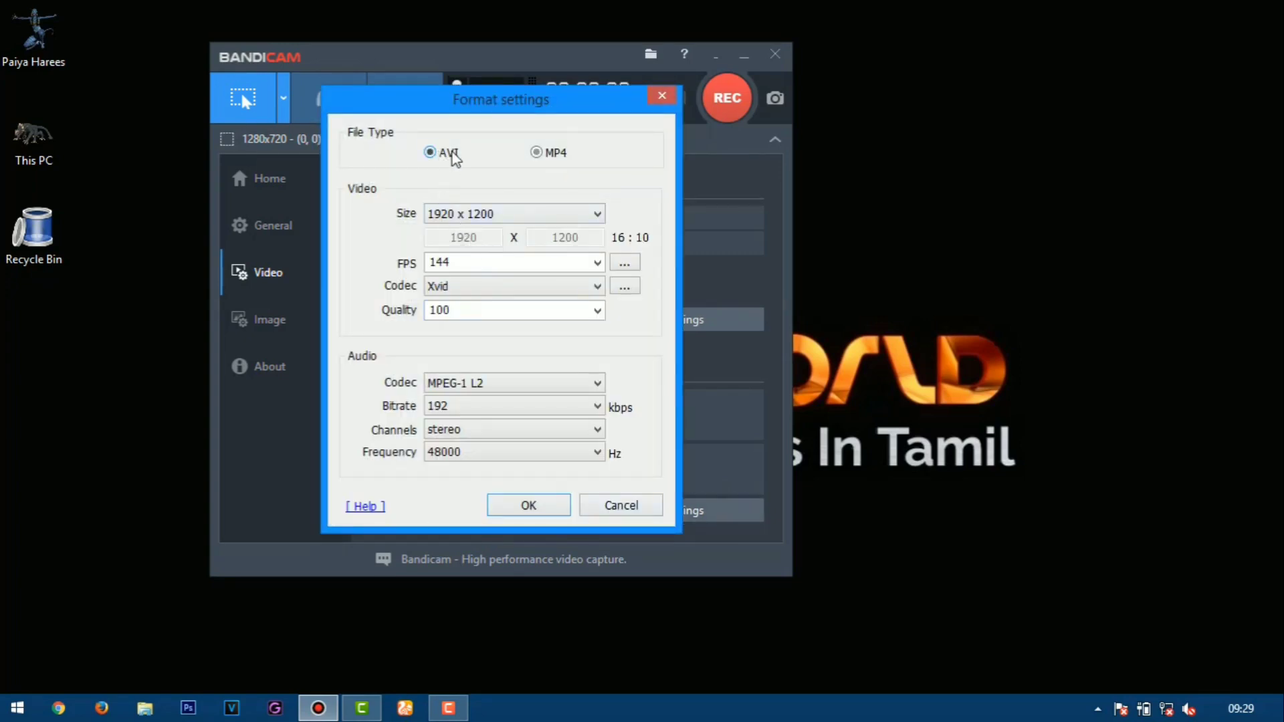
left_click(541, 156)
left_click(532, 221)
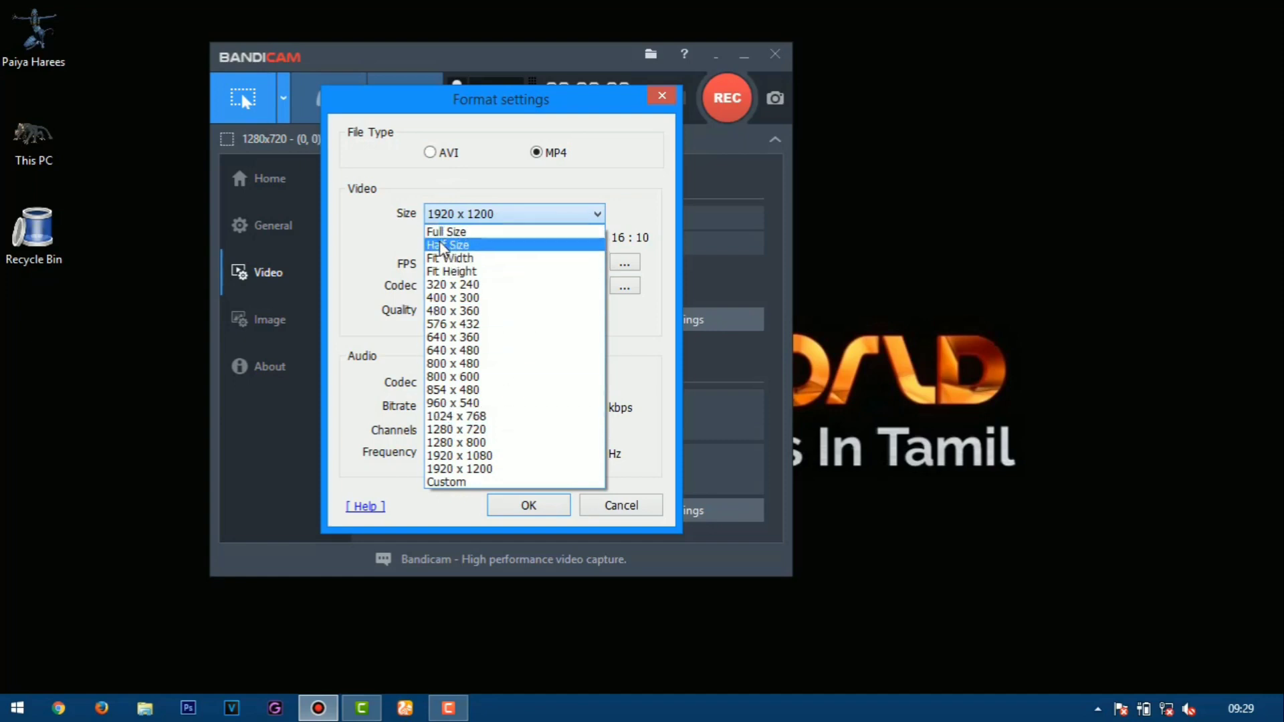
left_click(509, 231)
left_click(577, 261)
left_click(592, 264)
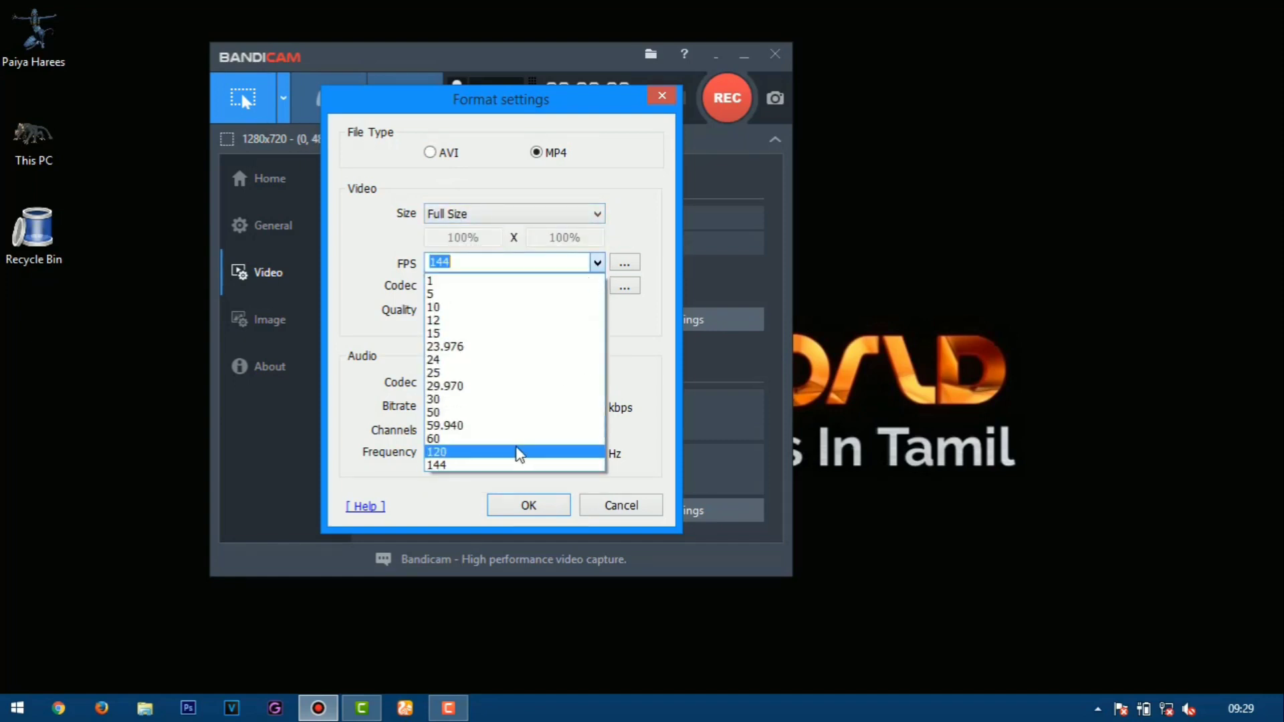
left_click(446, 452)
Review the video codec, quality and audio choices, keep MPEG-4, quality 100 and AAC at 192 kbps, and apply the format settings.
left_click(509, 293)
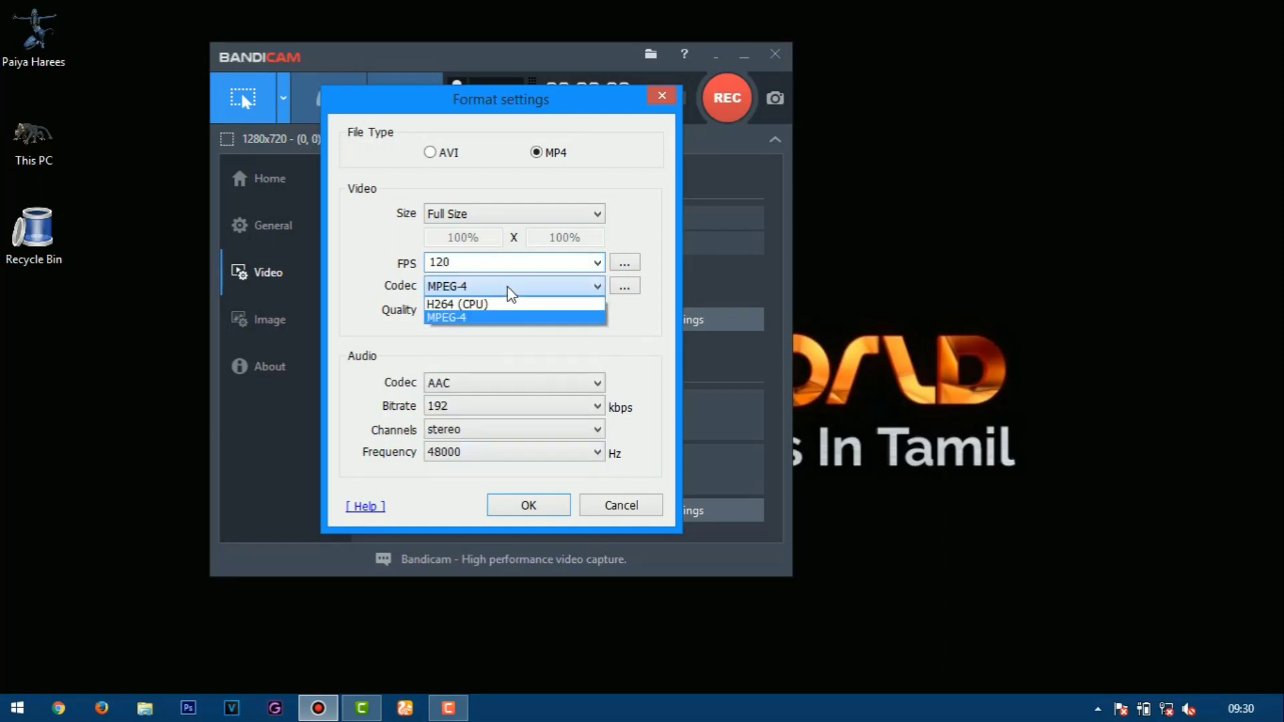
left_click(512, 294)
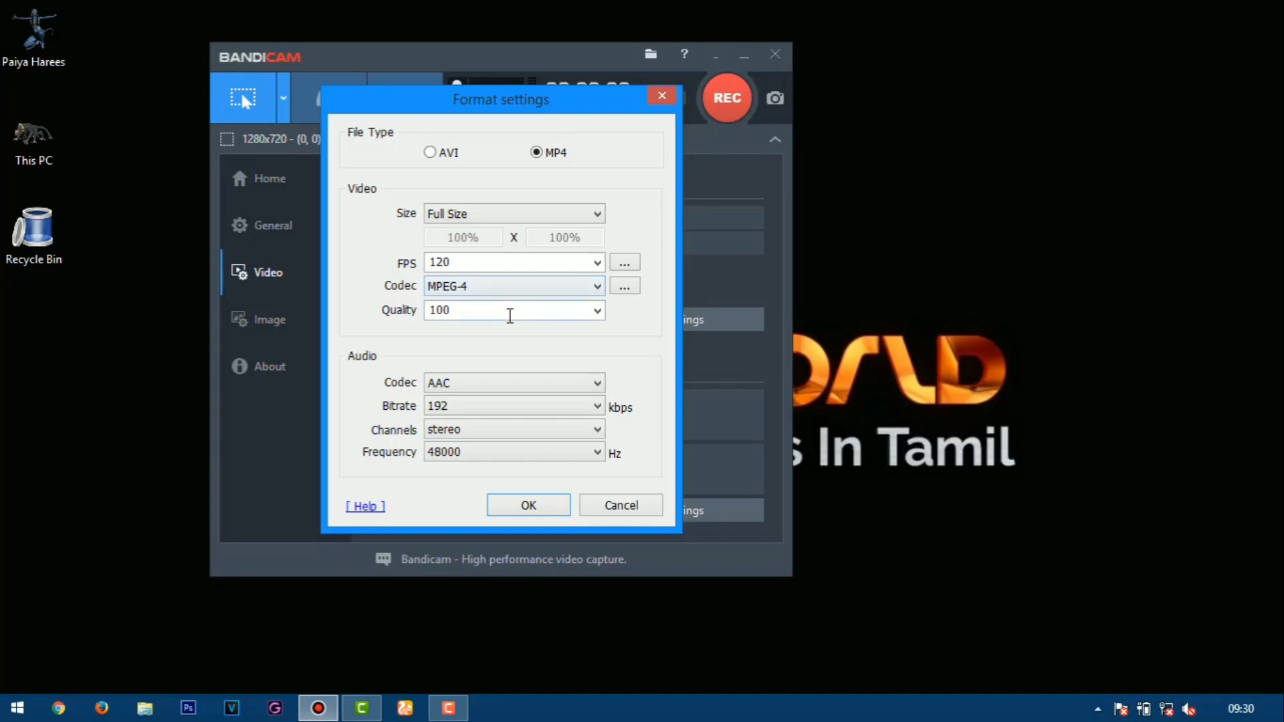
left_click(596, 311)
left_click(595, 311)
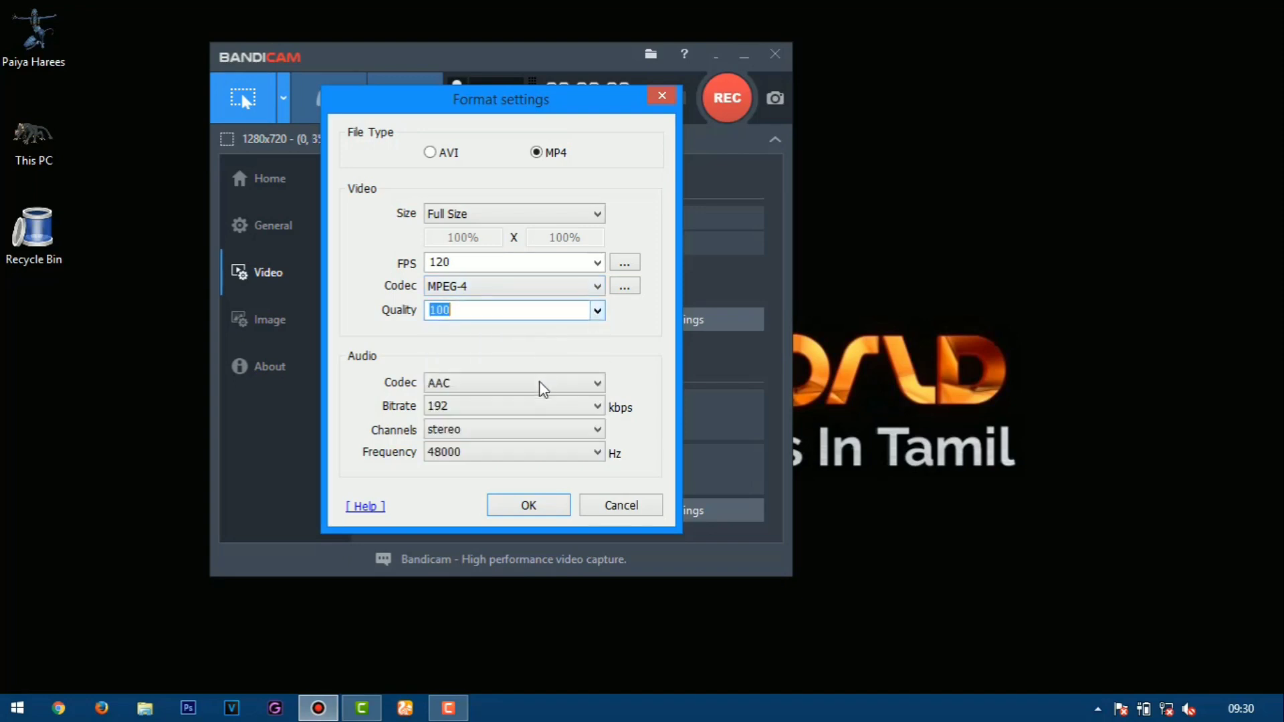
left_click(492, 384)
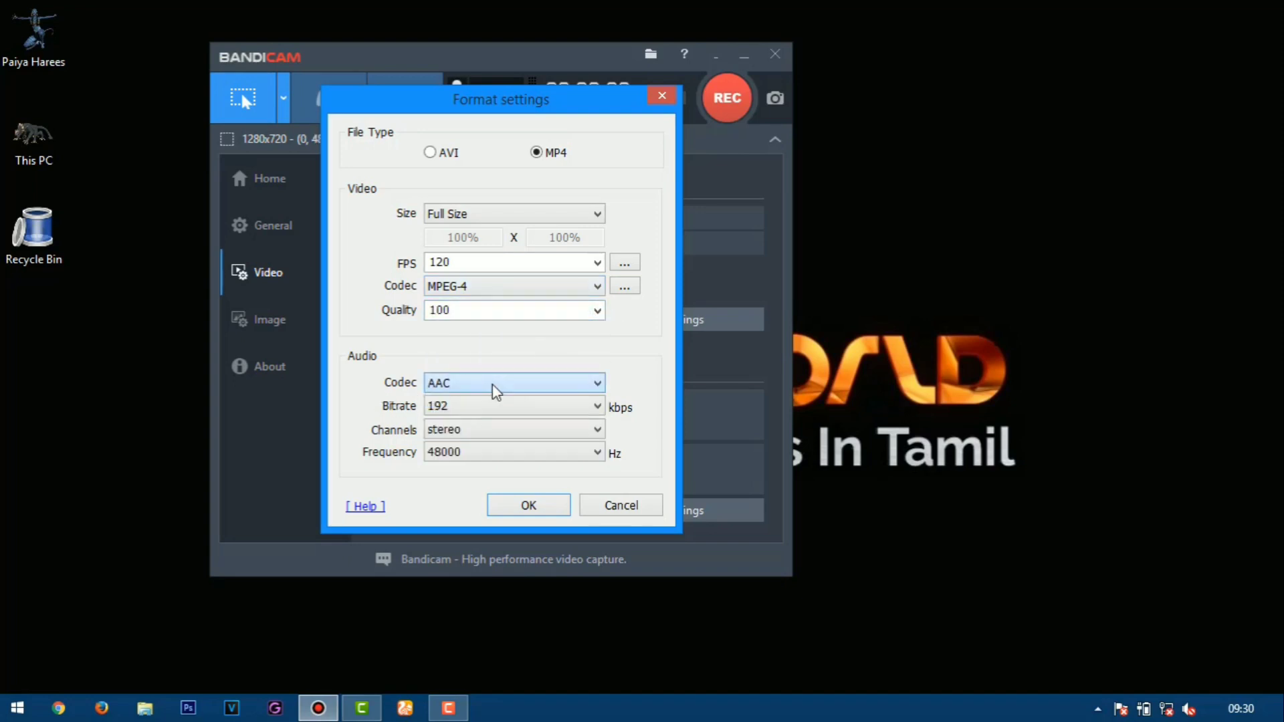
left_click(596, 407)
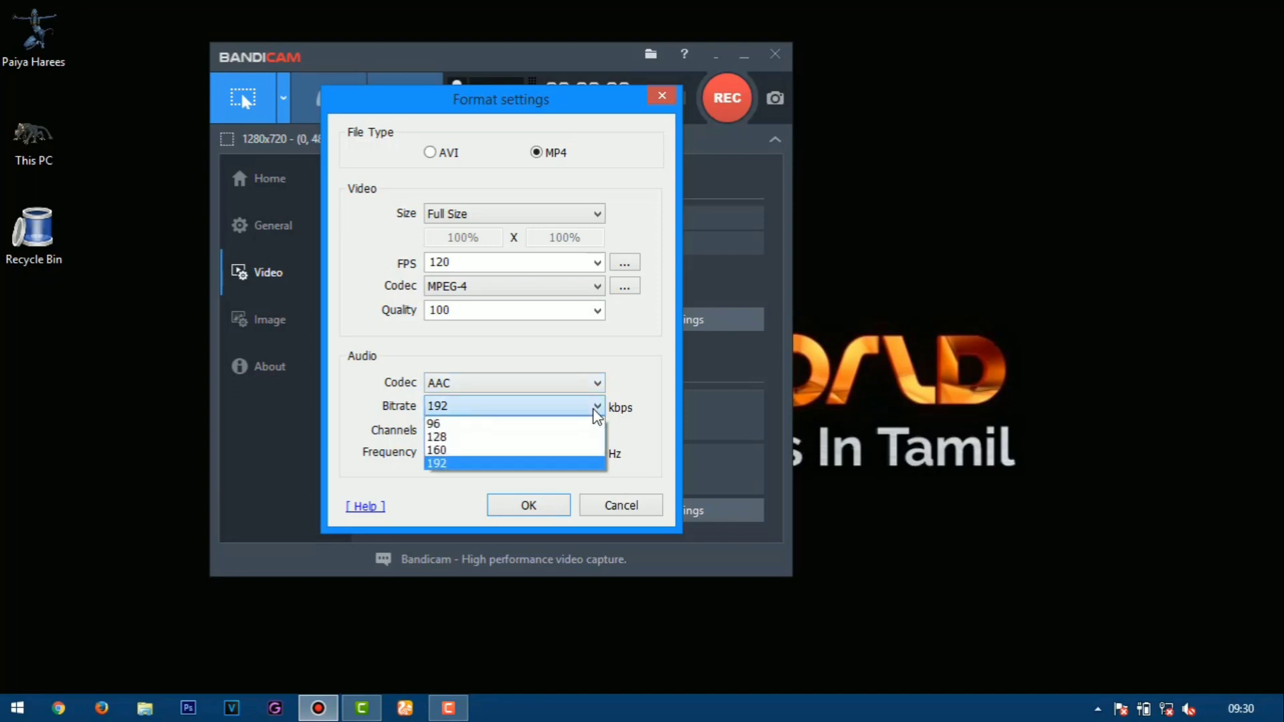
left_click(596, 408)
left_click(595, 431)
left_click(596, 431)
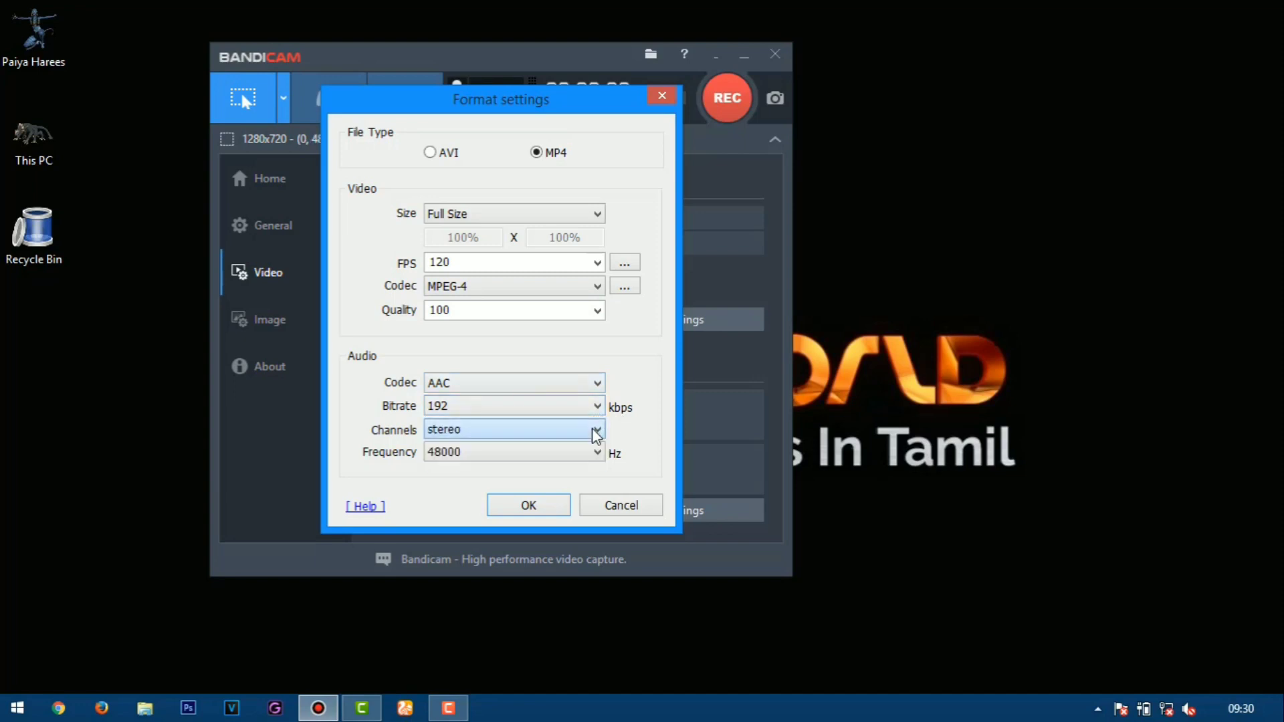
left_click(593, 452)
left_click(459, 356)
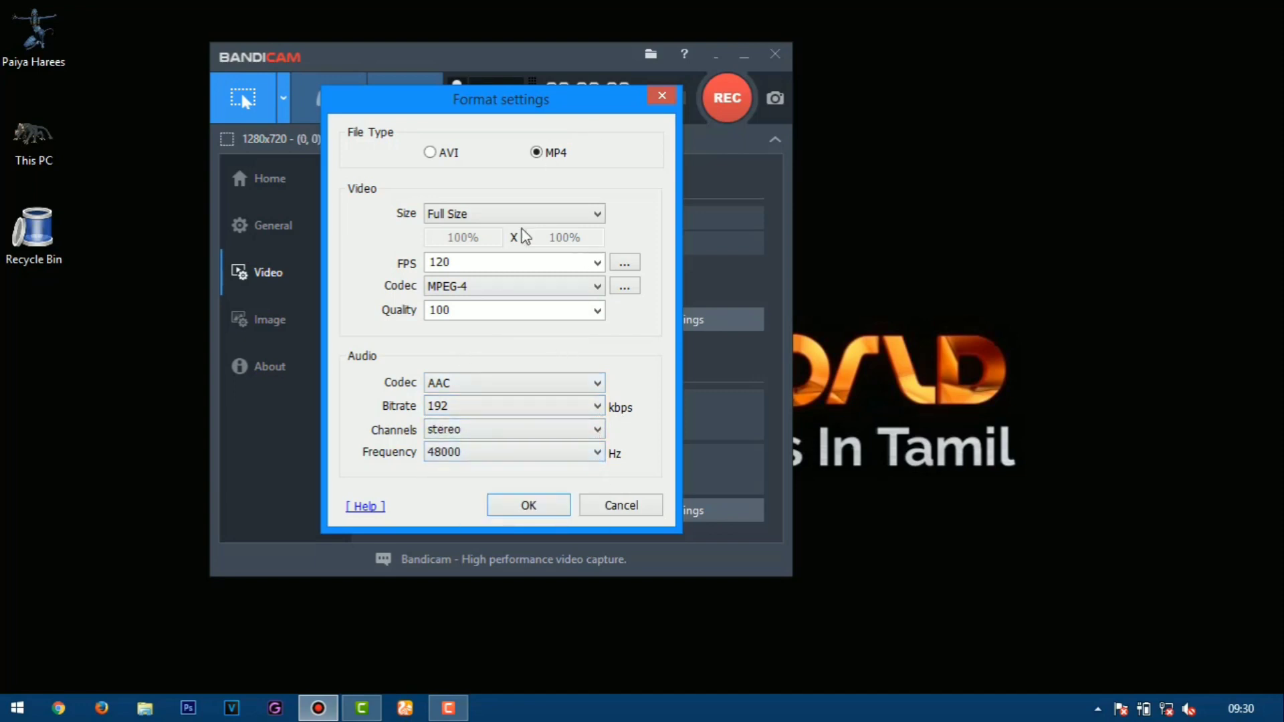
left_click(543, 509)
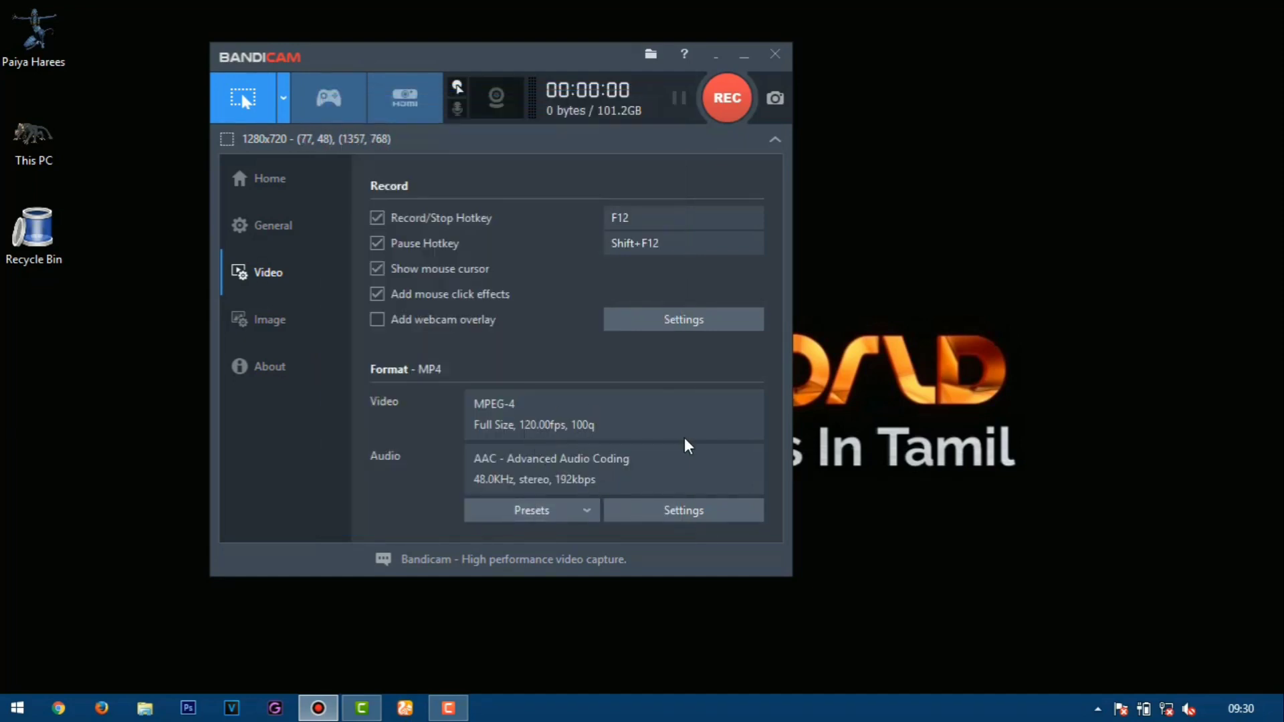
View the image capture settings, switch to Game recording mode, and go through its settings pages back to Home.
left_click(284, 327)
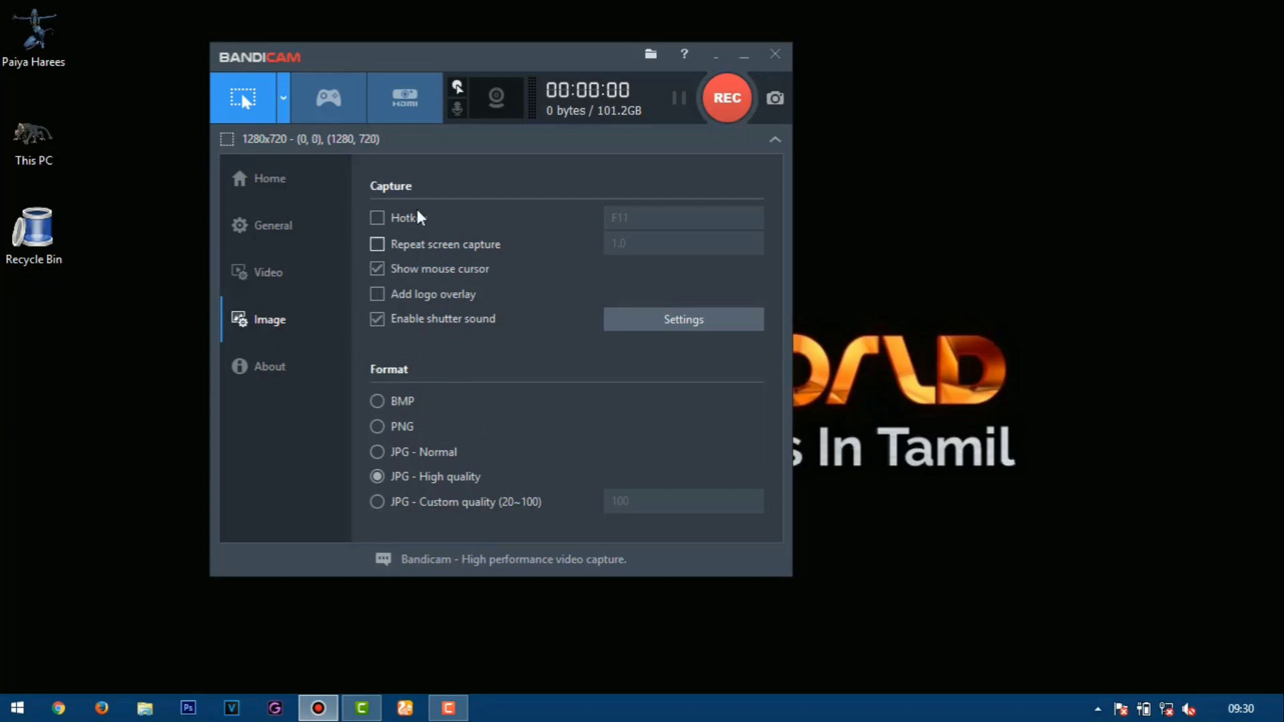
left_click(330, 100)
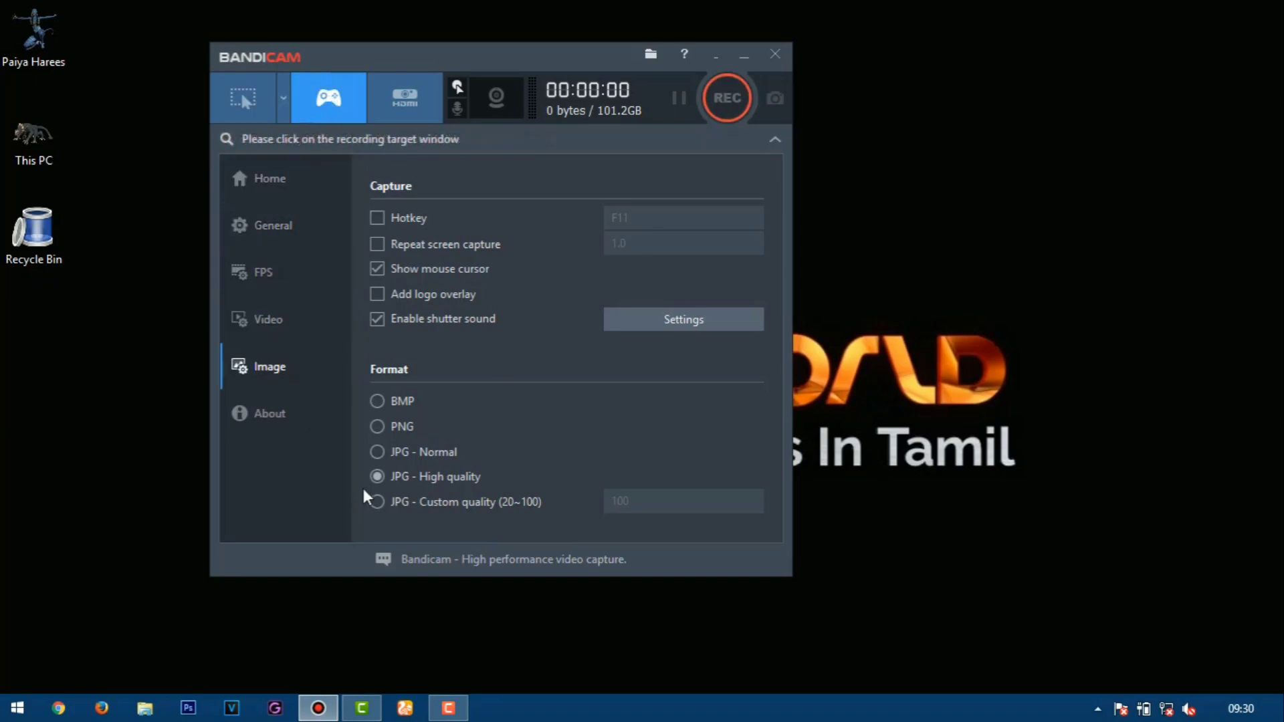
left_click(284, 316)
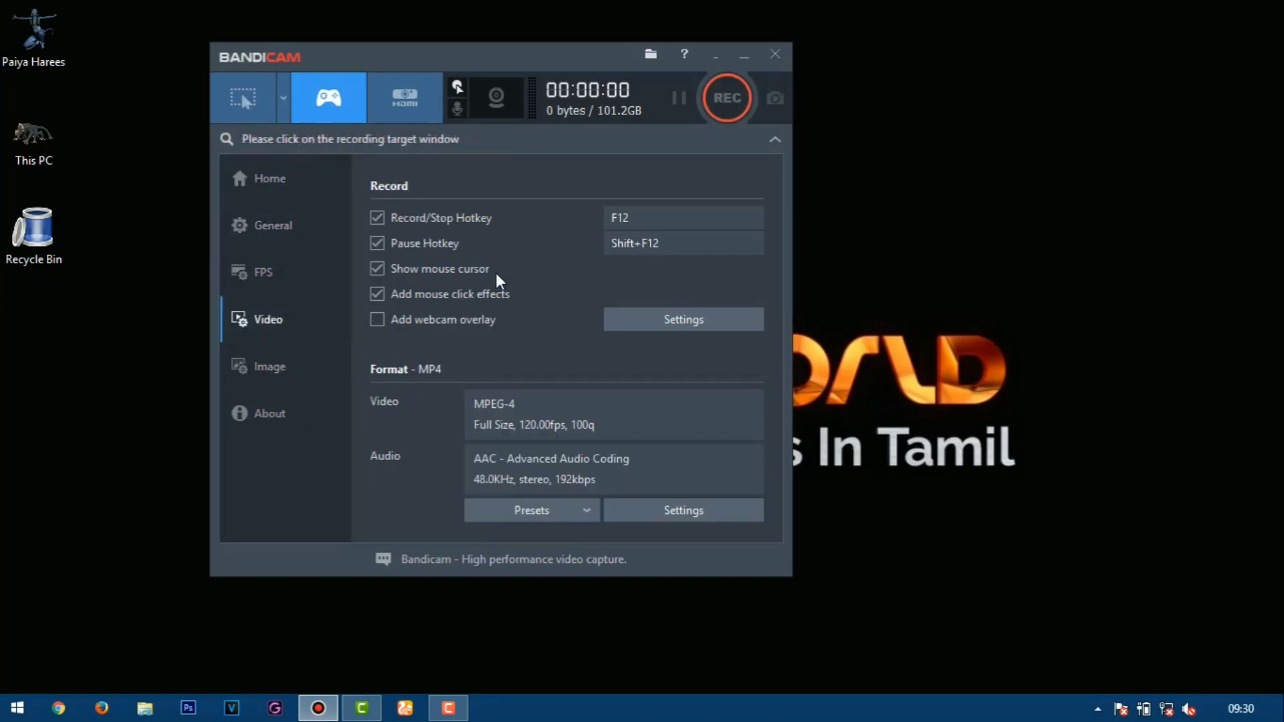
left_click(274, 287)
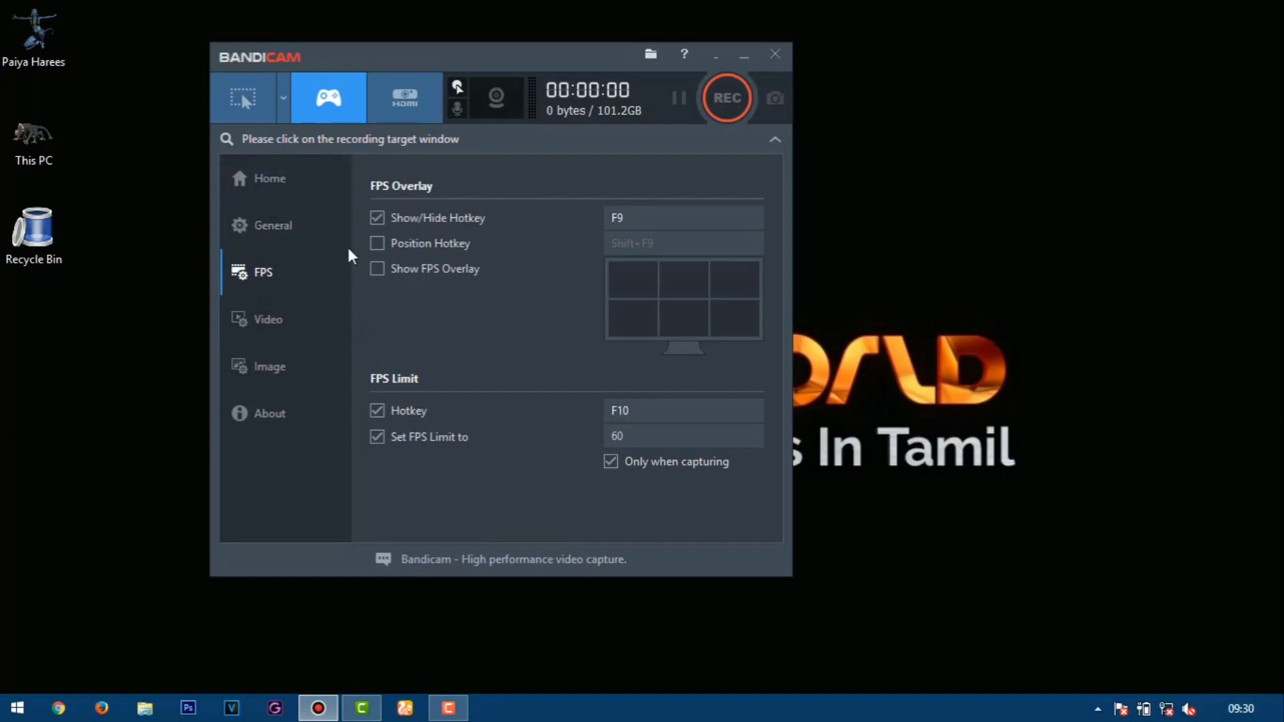
left_click(288, 221)
left_click(302, 180)
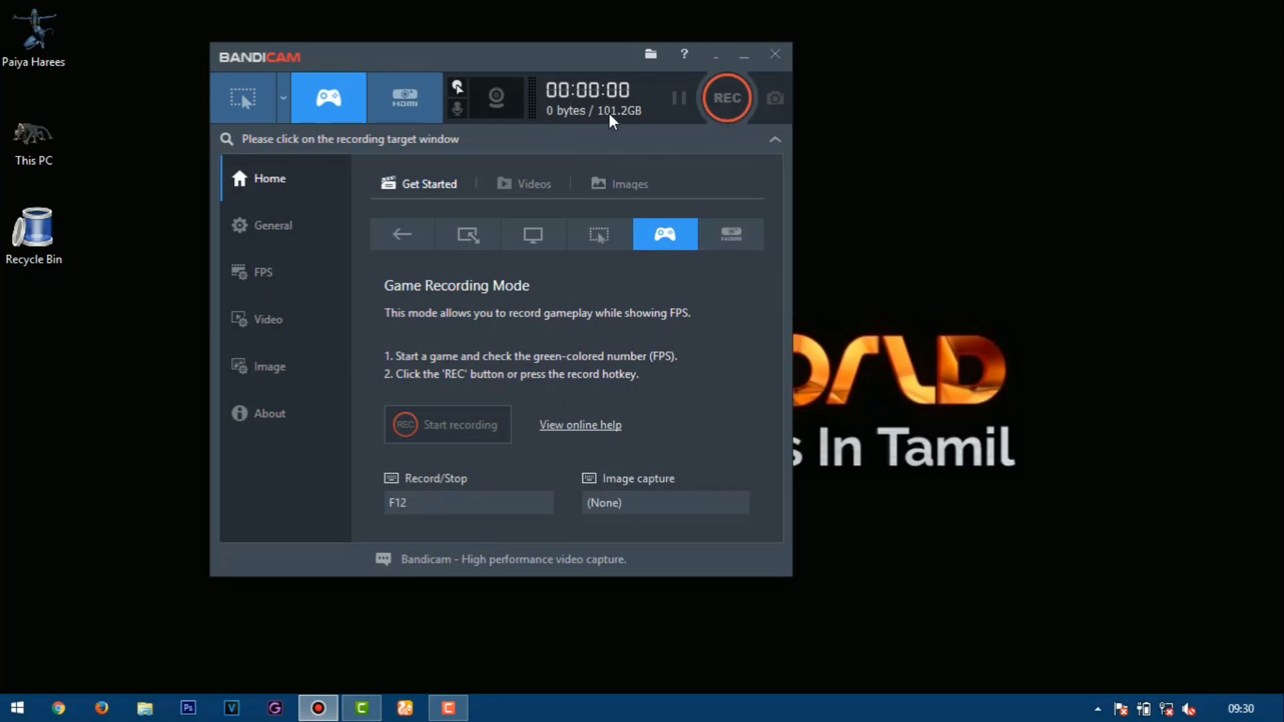
Browse the list of recorded videos on the Home page.
left_click(532, 195)
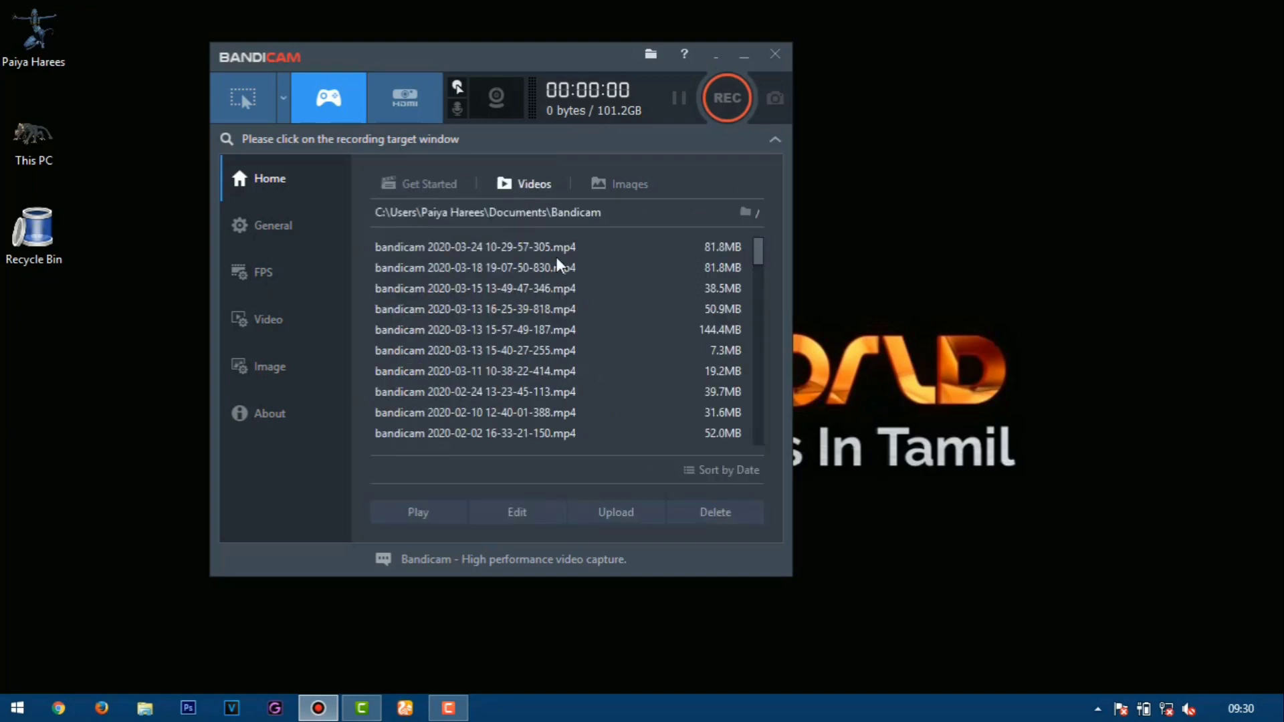
scroll(553, 328, "down", 5)
scroll(555, 327, "up", 5)
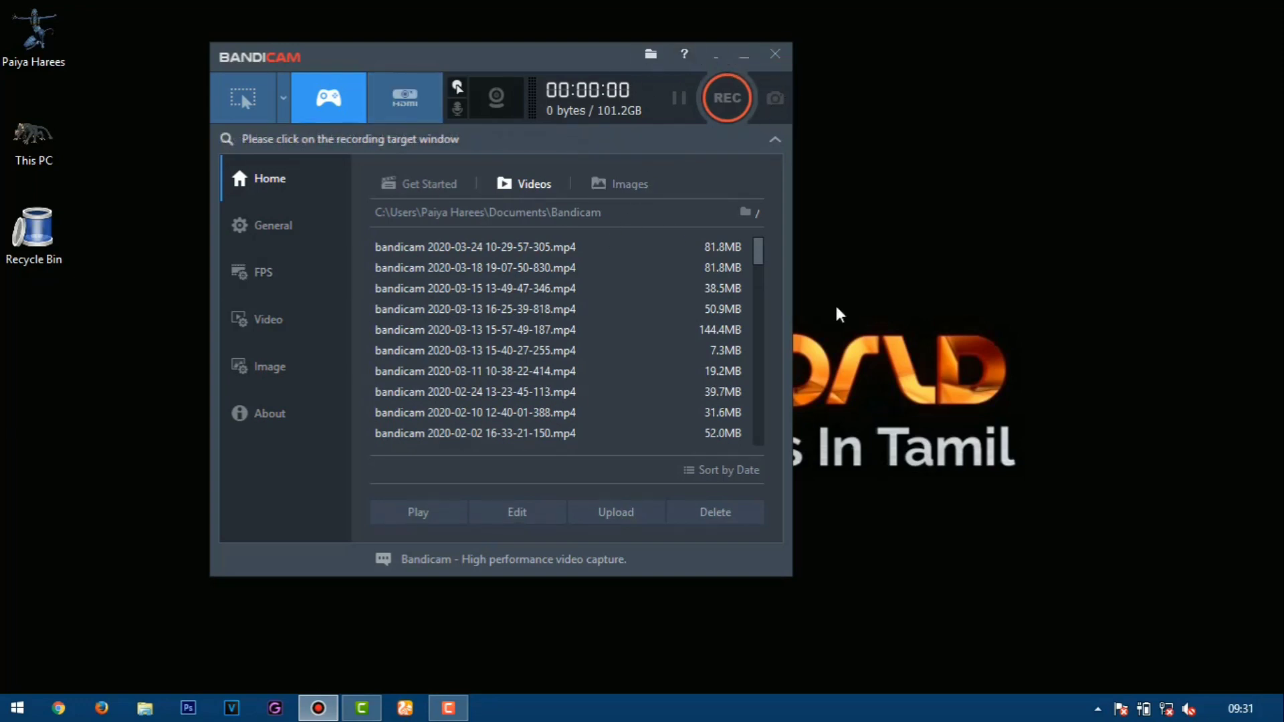
Show the hidden notification area icons and close the Bandicam window.
left_click(1098, 707)
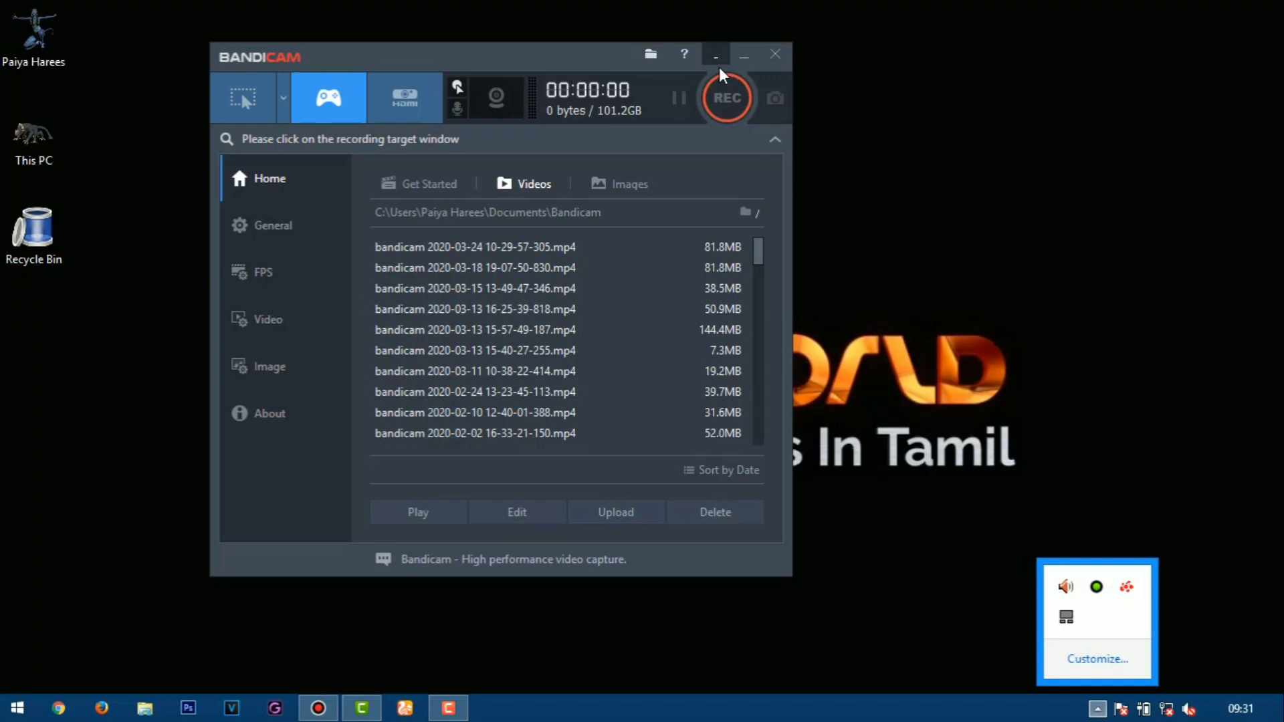
left_click(774, 54)
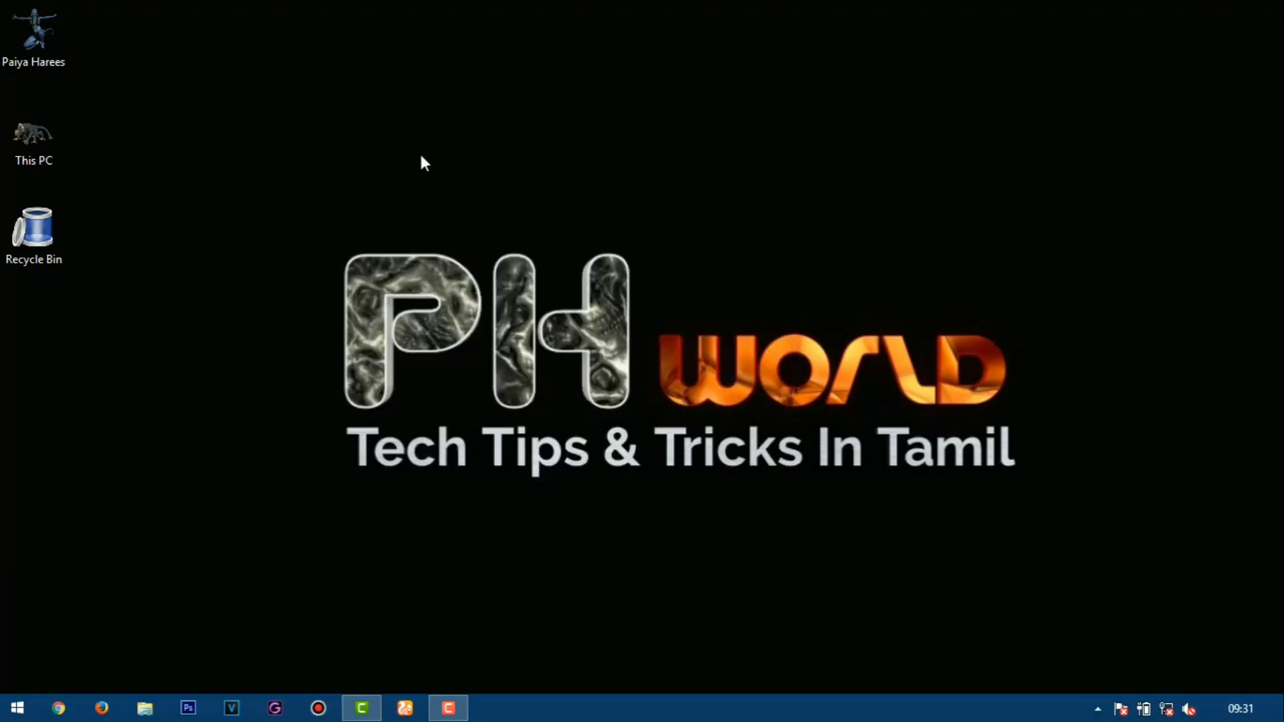
right_click(420, 154)
left_click(492, 235)
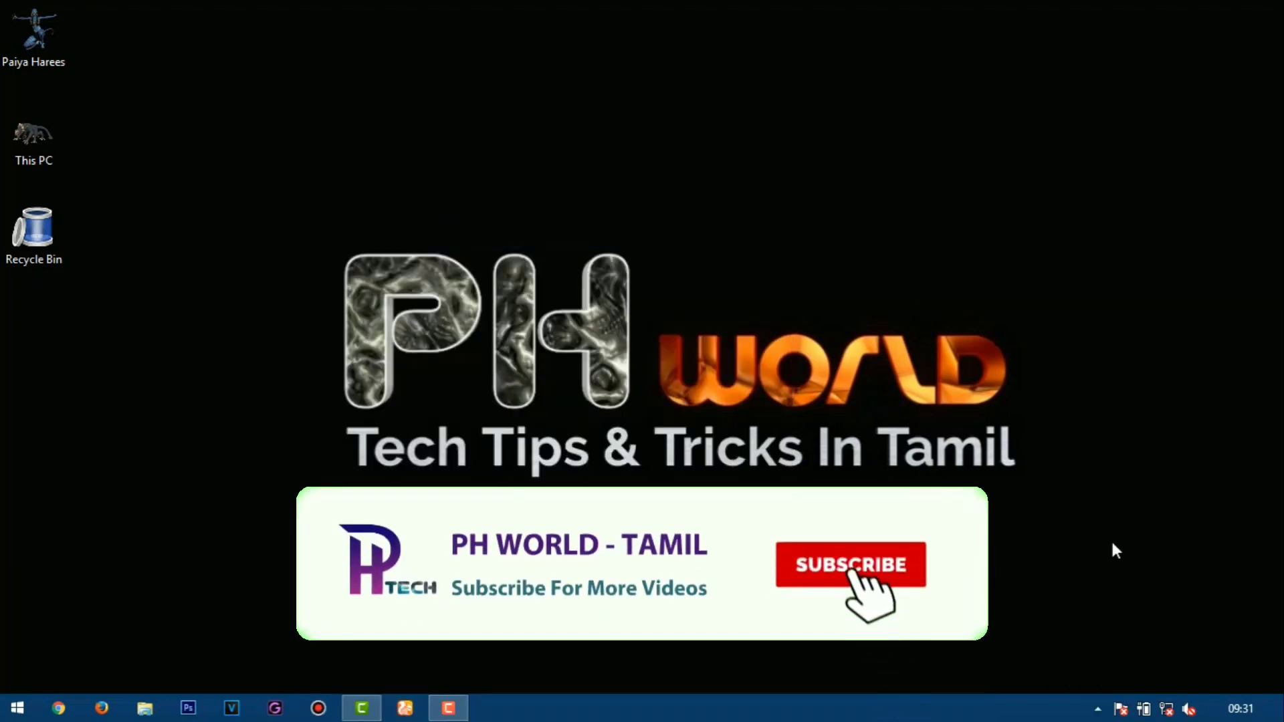
left_click_drag(1135, 543, 201, 215)
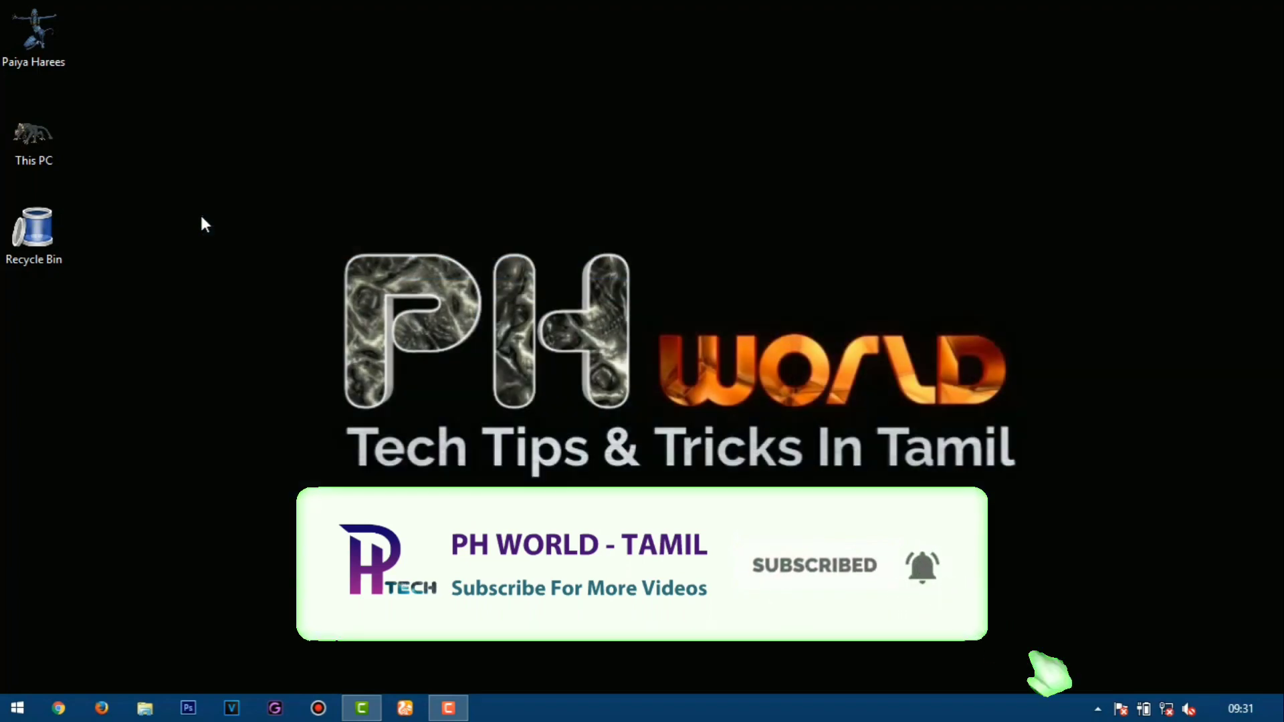